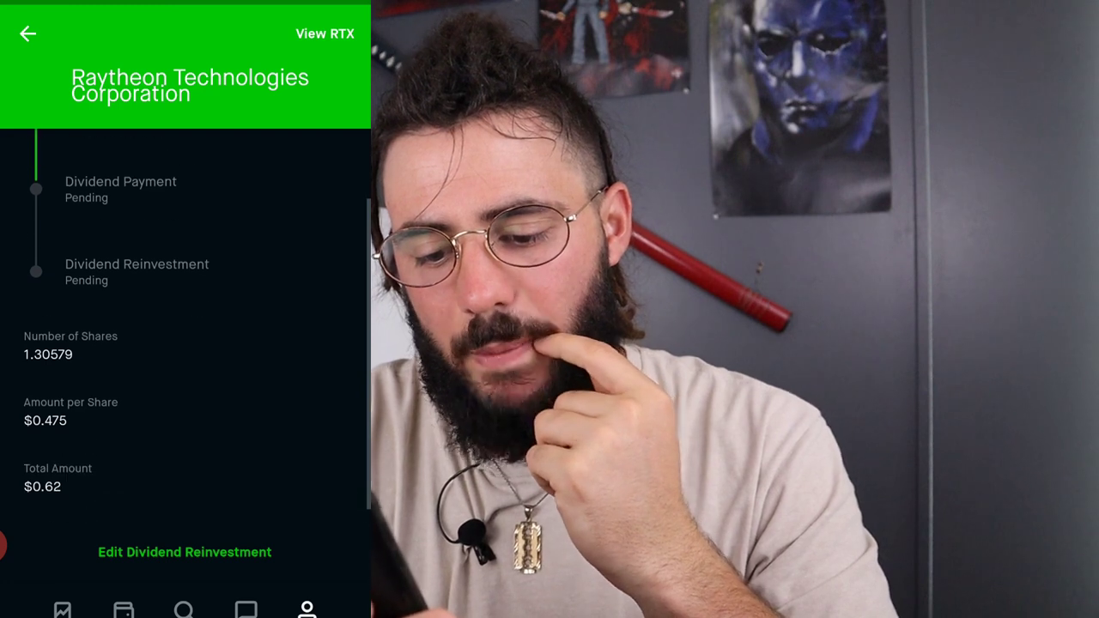
# Step: Leave the Raytheon dividend details, review the pending dividends in the history, and return to Statements & History
pyautogui.click(27, 32)
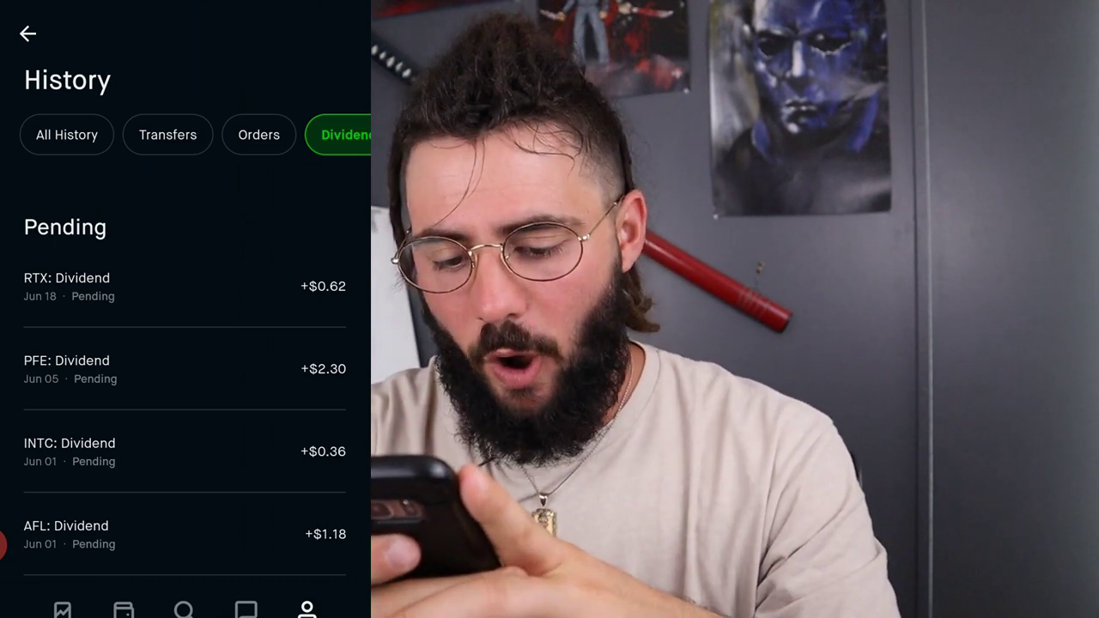
pyautogui.scroll(-8, 184, 343)
pyautogui.click(27, 33)
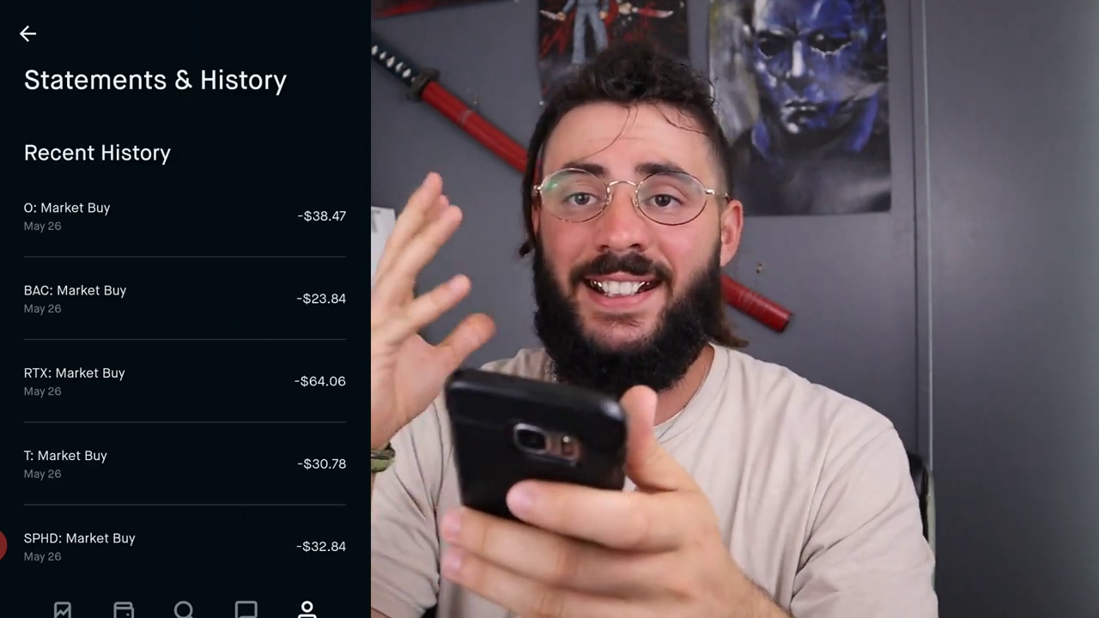
pyautogui.click(5, 545)
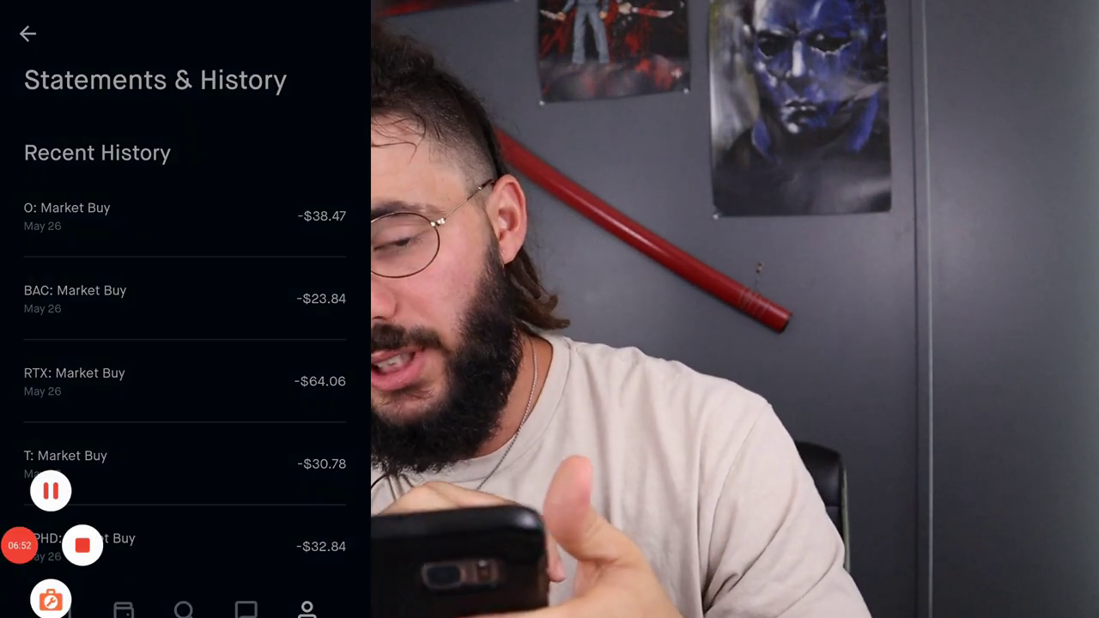
pyautogui.click(19, 545)
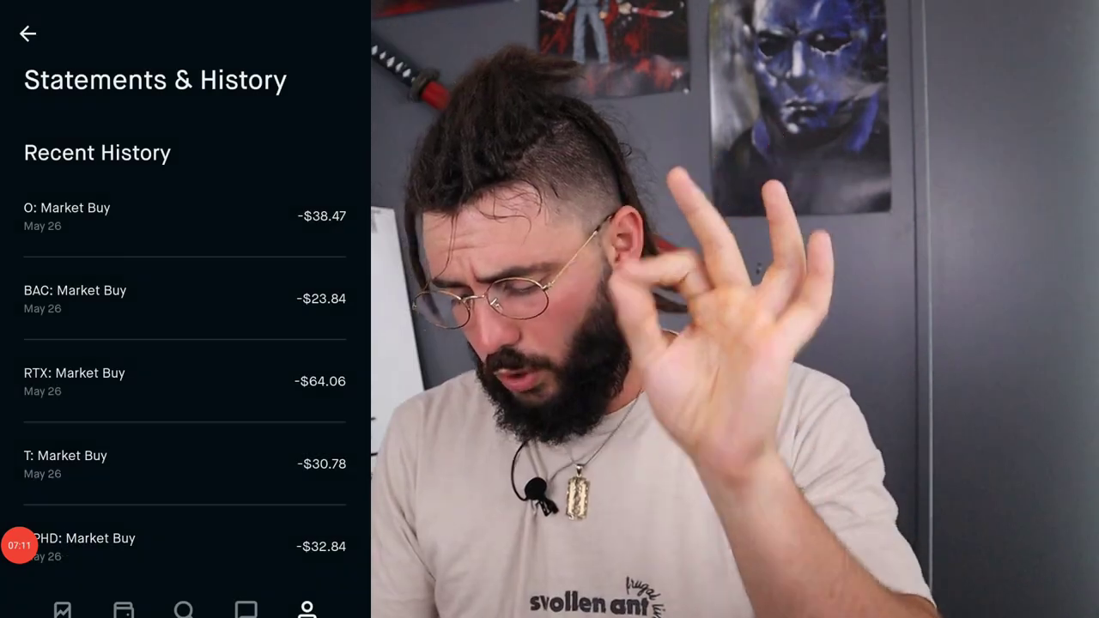
# Step: Open the Medical Properties Trust message thread and review its buy and sell order messages
pyautogui.click(245, 610)
pyautogui.scroll(-5, 185, 343)
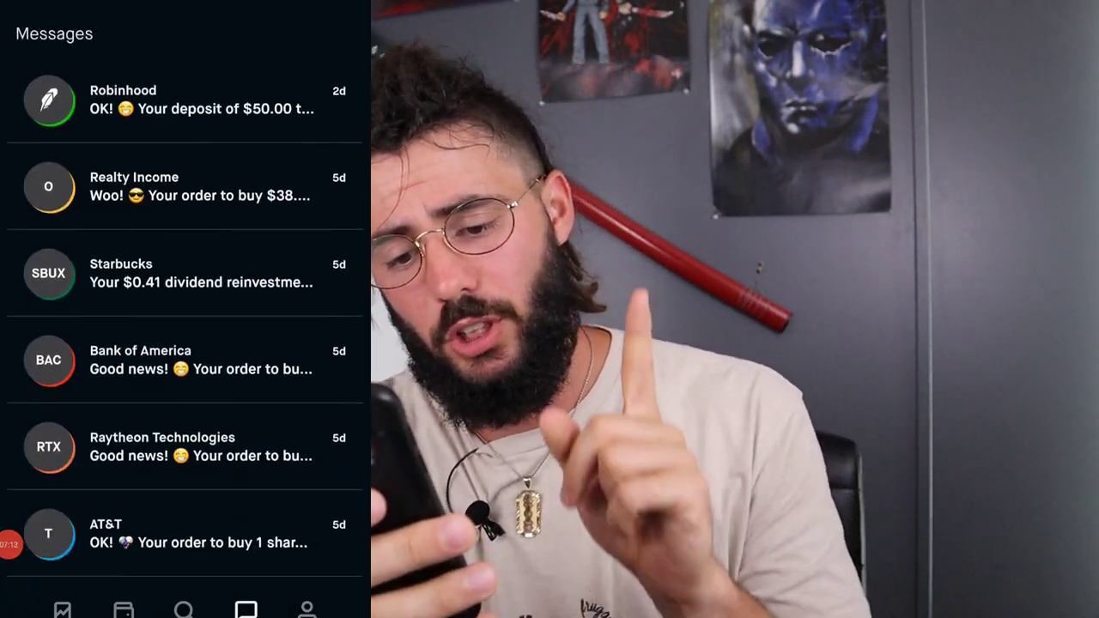
pyautogui.click(197, 434)
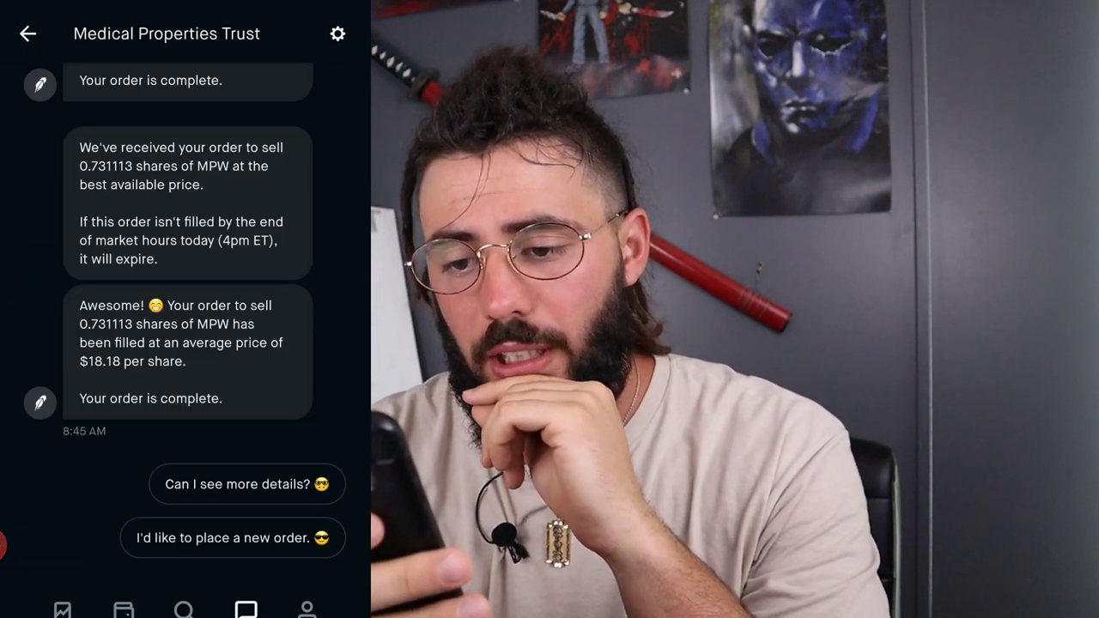
pyautogui.scroll(10, 185, 326)
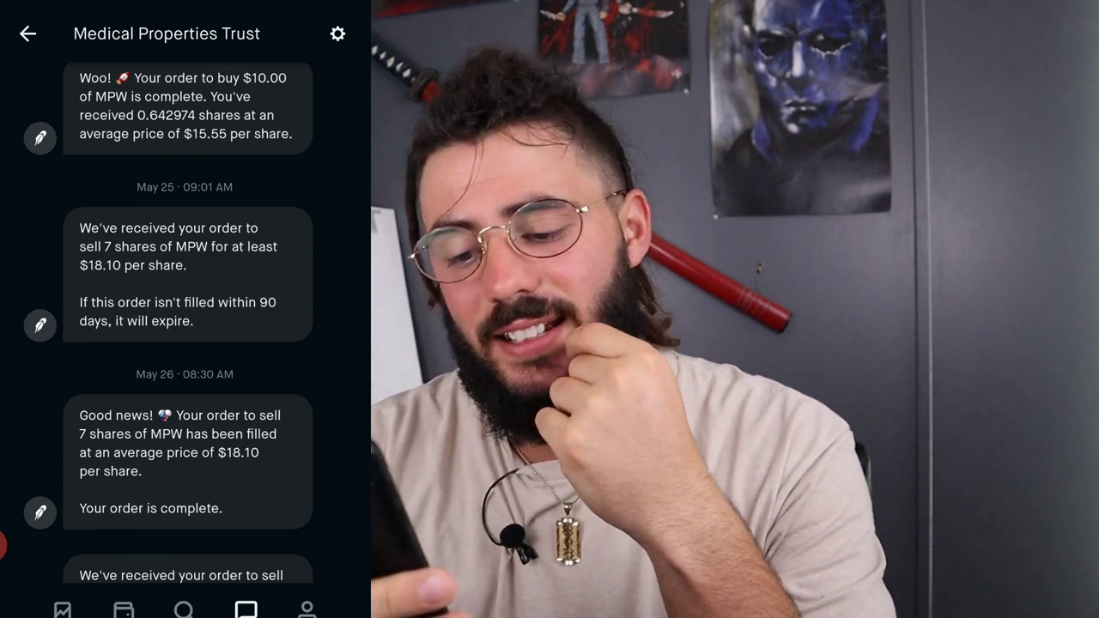
pyautogui.scroll(-5, 184, 326)
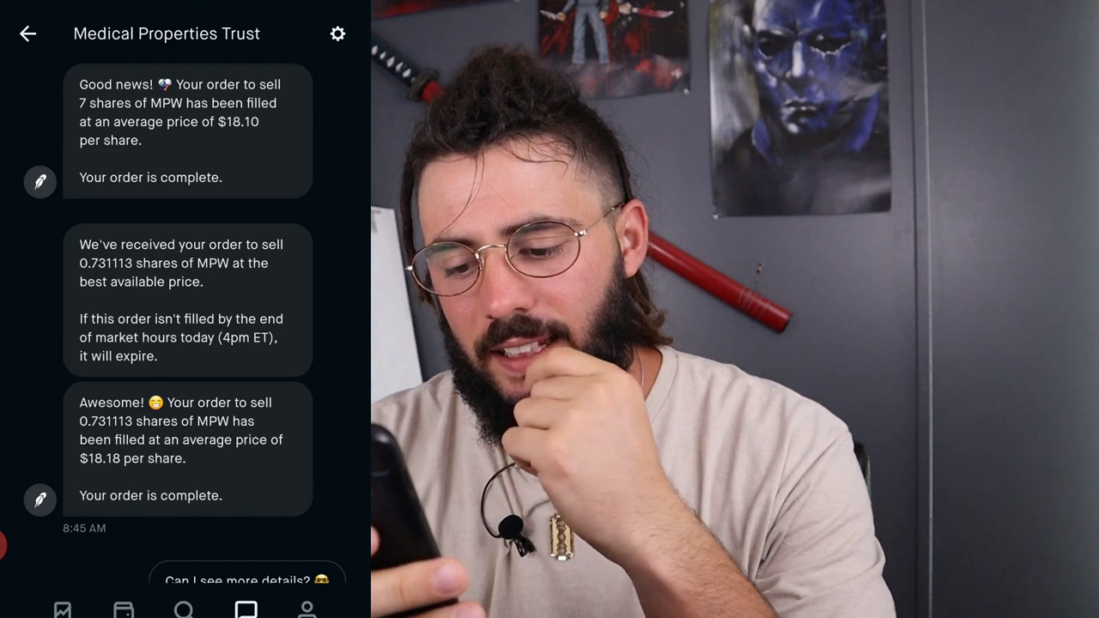
pyautogui.scroll(2, 185, 326)
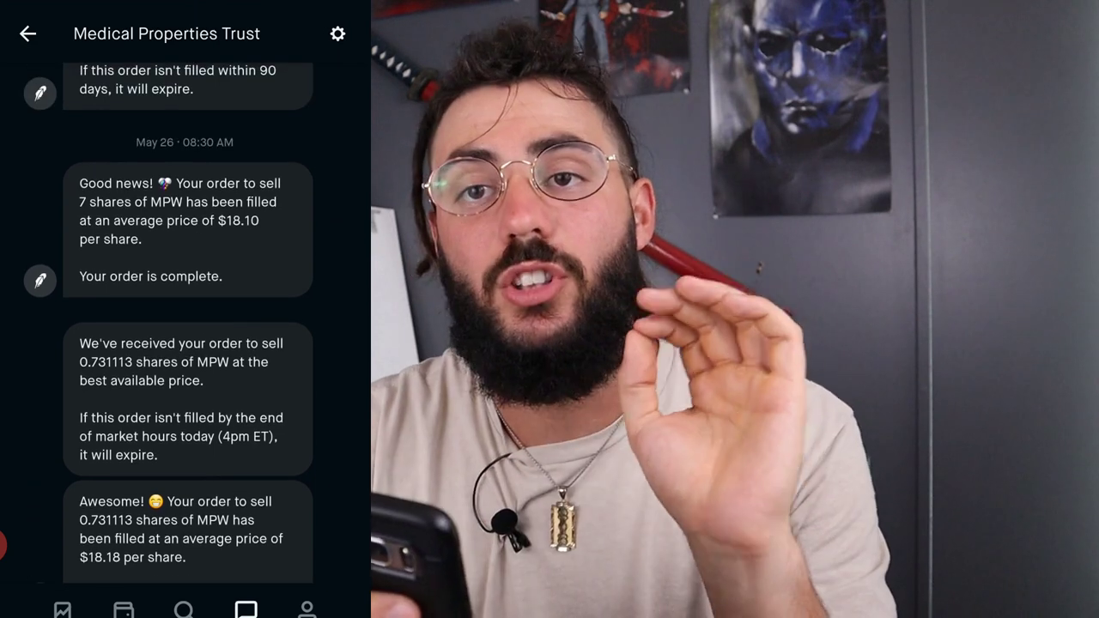
pyautogui.click(28, 33)
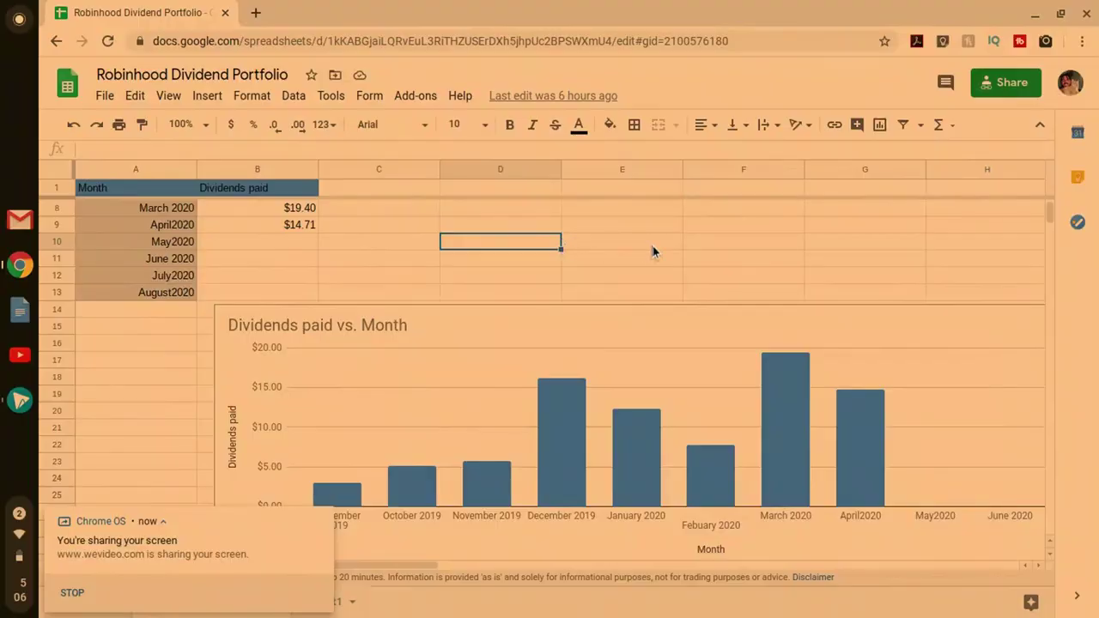
# Step: Zoom the dividends sheet to 75% and look over the monthly dividends table and chart
pyautogui.scroll(-2, 652, 245)
pyautogui.scroll(3, 652, 245)
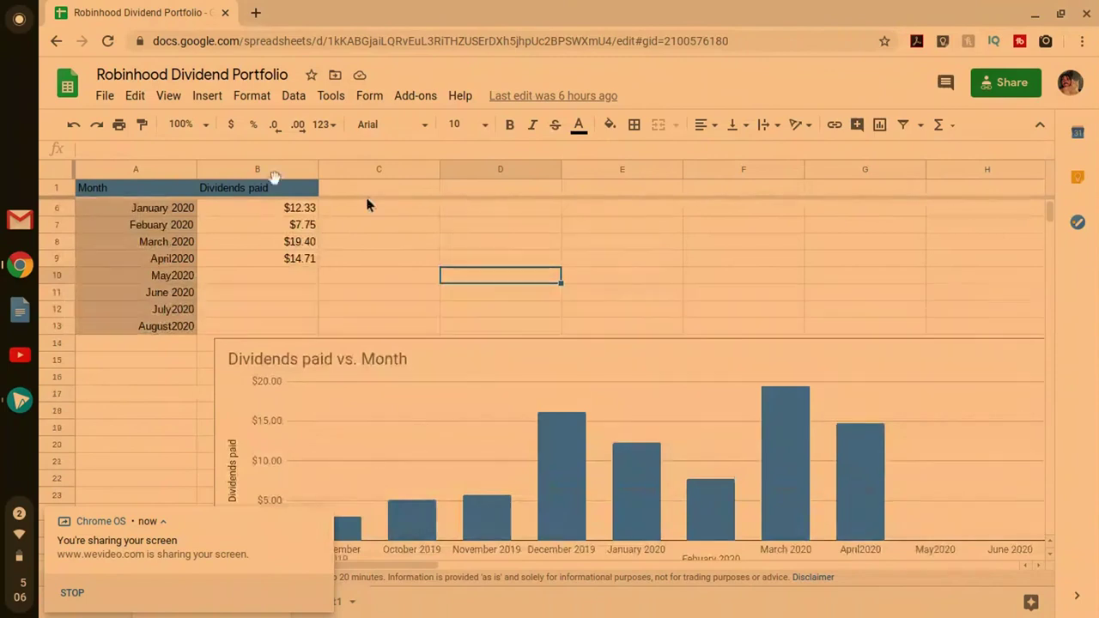
pyautogui.click(206, 128)
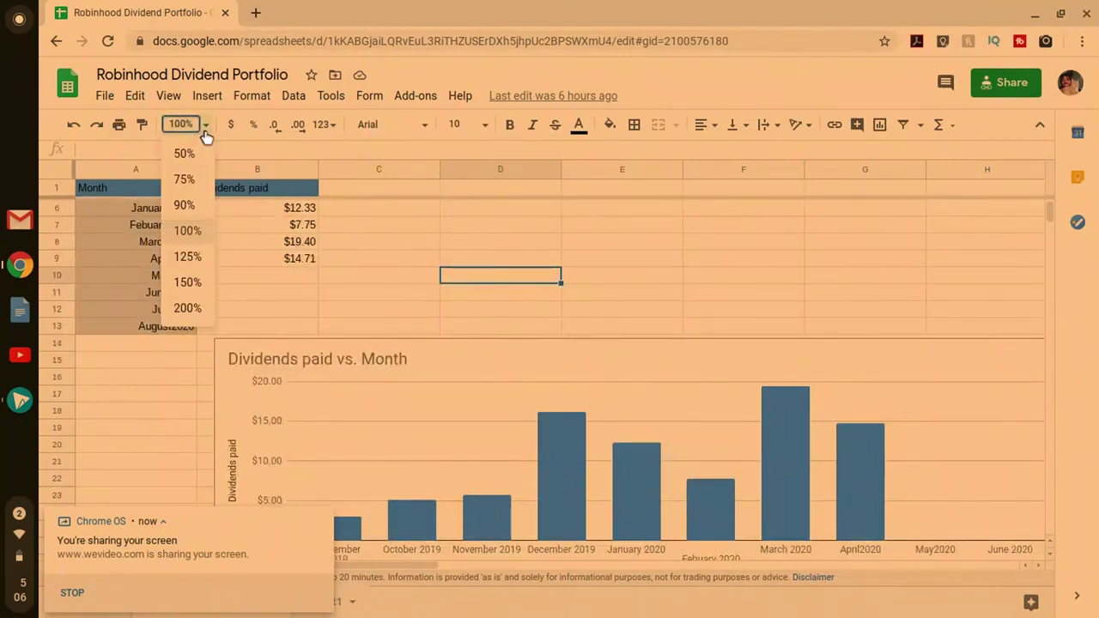
pyautogui.click(206, 179)
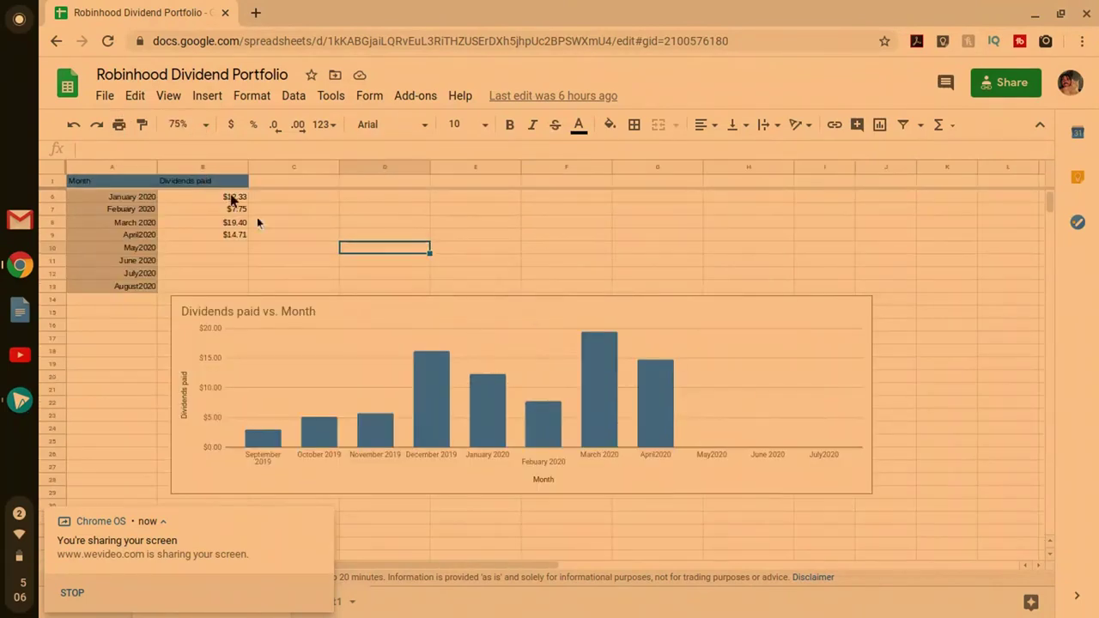
pyautogui.scroll(-1, 307, 282)
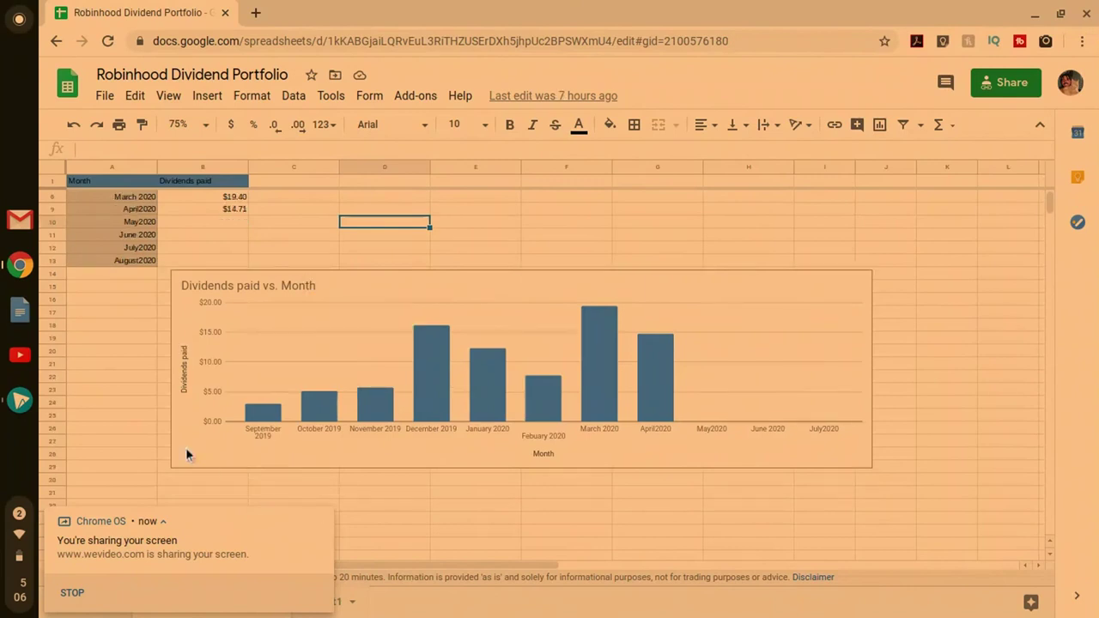
pyautogui.scroll(1, 126, 453)
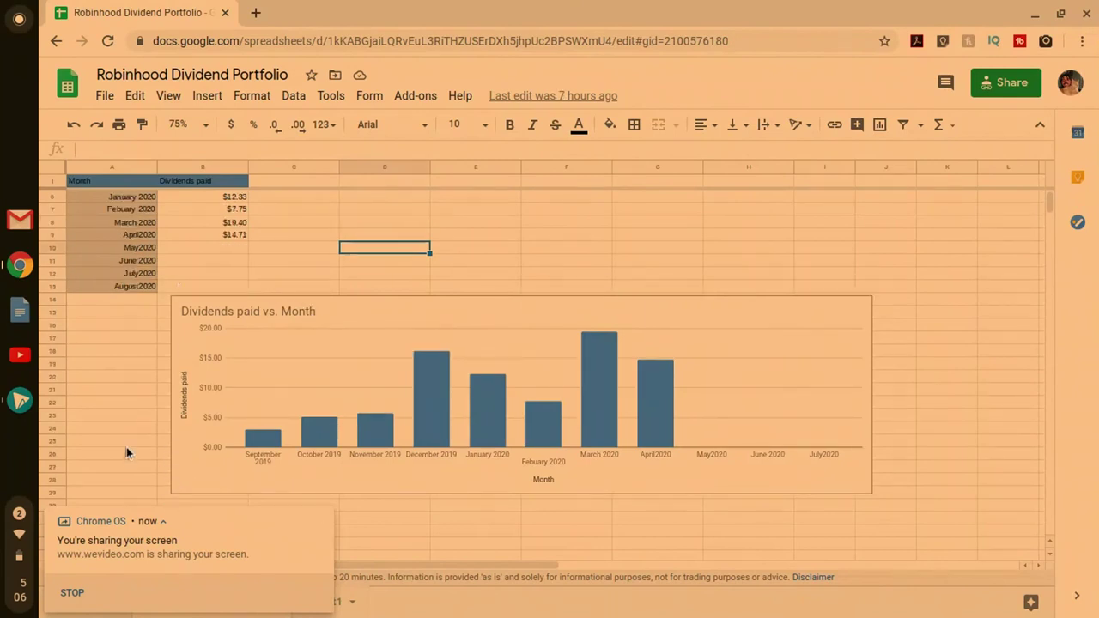
pyautogui.scroll(1, 221, 270)
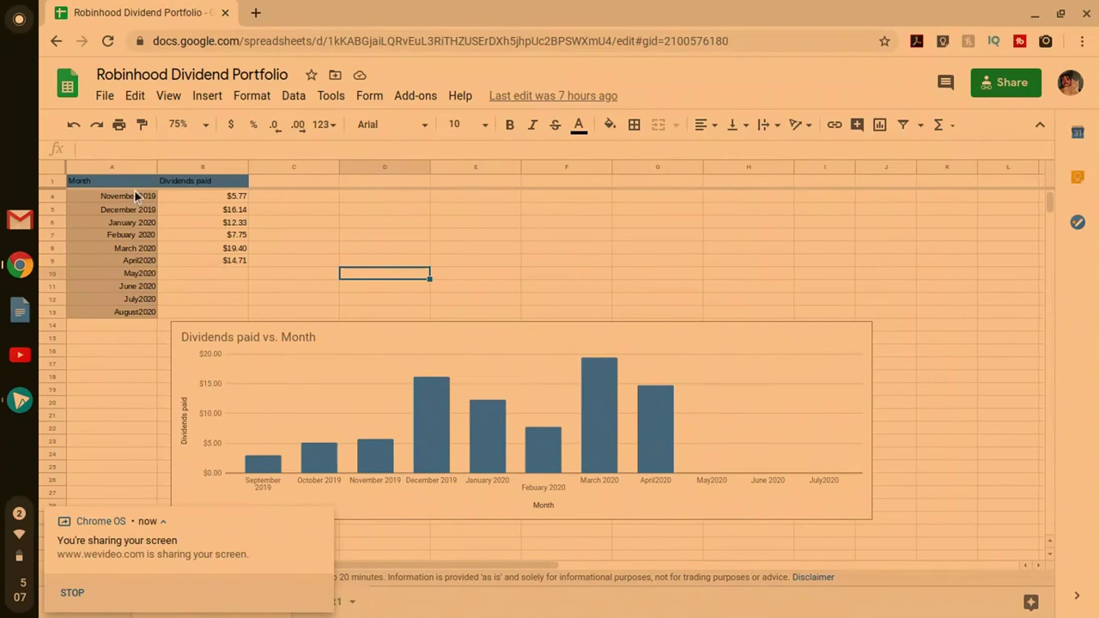
pyautogui.scroll(1, 135, 198)
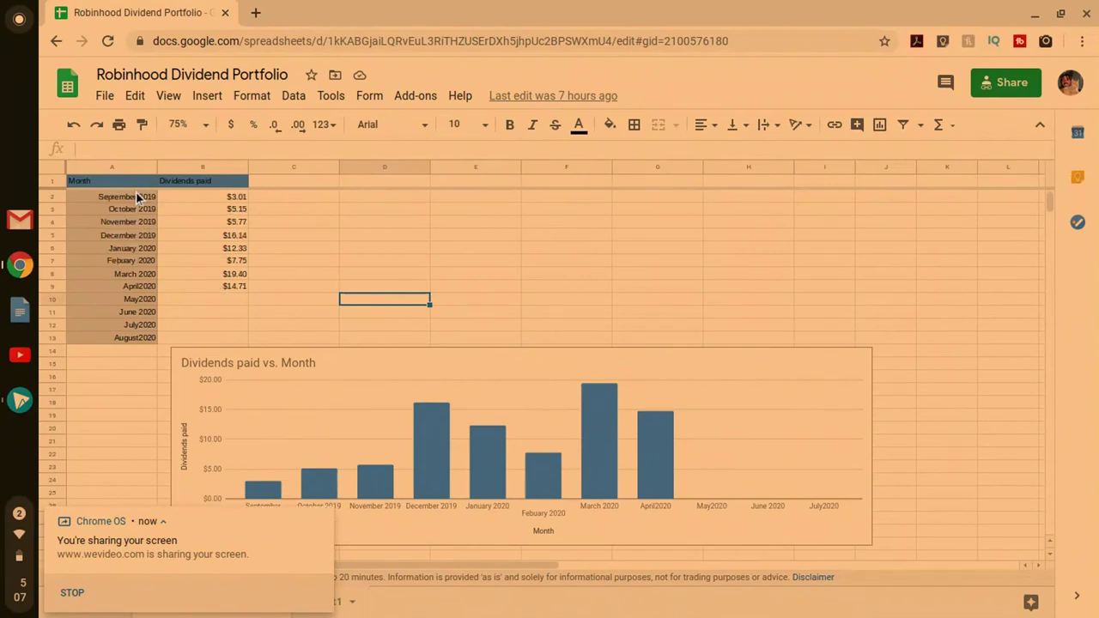
# Step: Set the spreadsheet zoom to 90% with the monthly dividends table in view
pyautogui.click(207, 134)
pyautogui.click(206, 207)
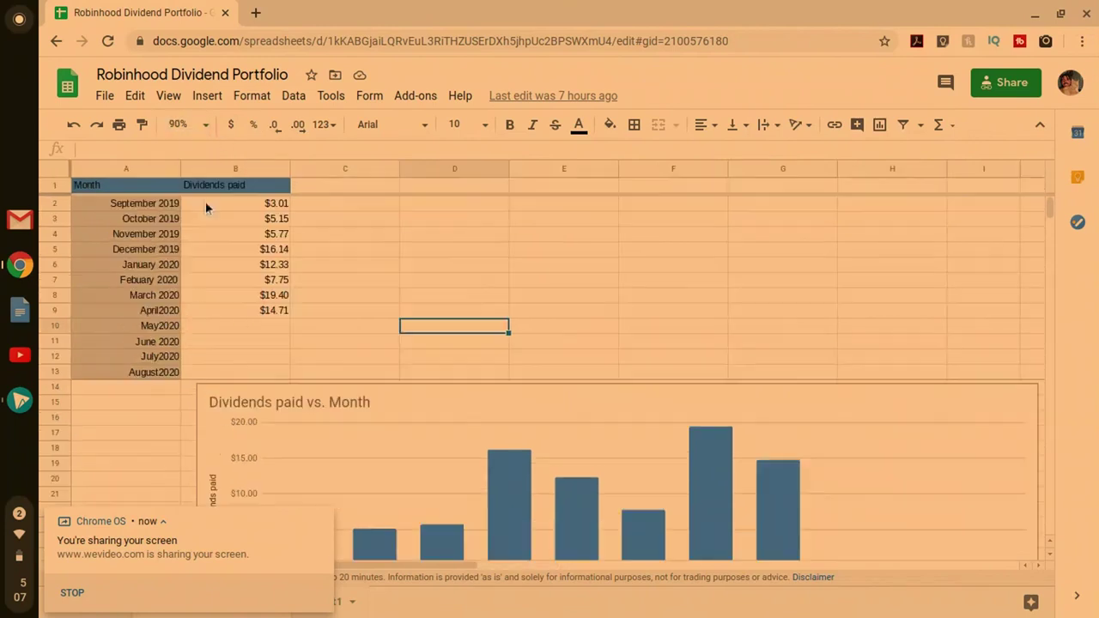
pyautogui.scroll(-1, 262, 312)
pyautogui.scroll(1, 262, 312)
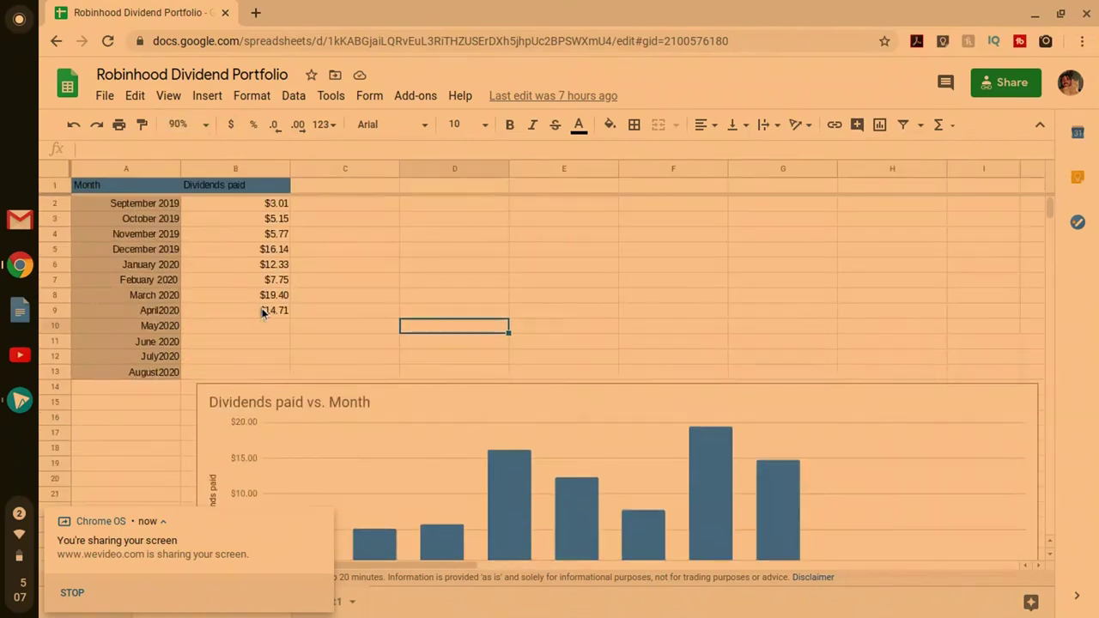
# Step: Examine the monthly values from October 2019 to April 2020 in the Dividends paid vs. Month chart
pyautogui.scroll(-2, 261, 312)
pyautogui.scroll(-3, 262, 313)
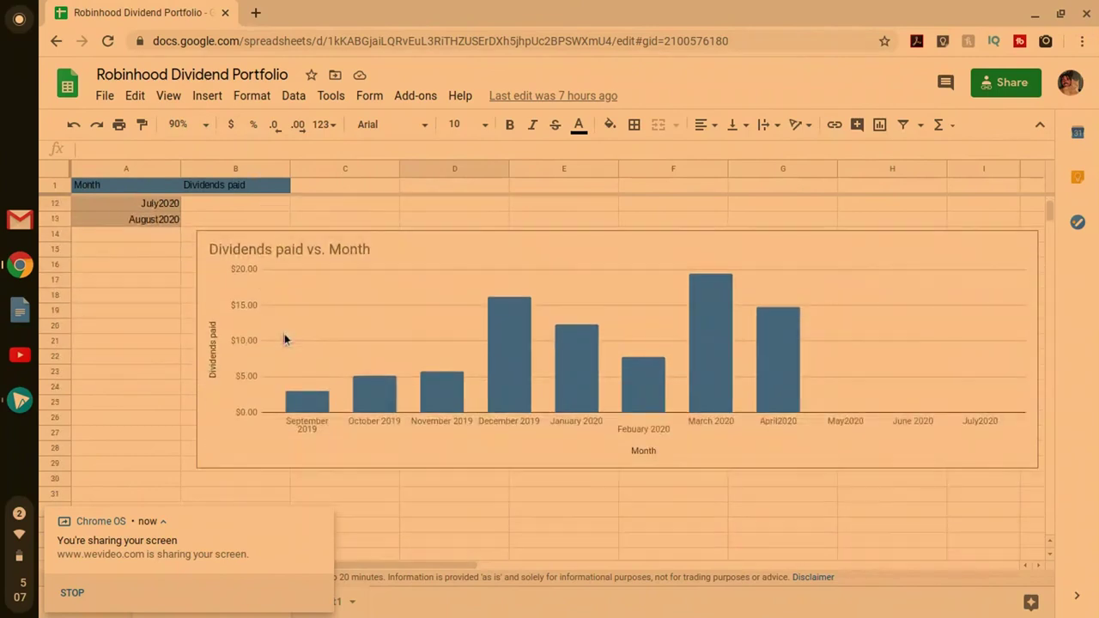
pyautogui.click(321, 412)
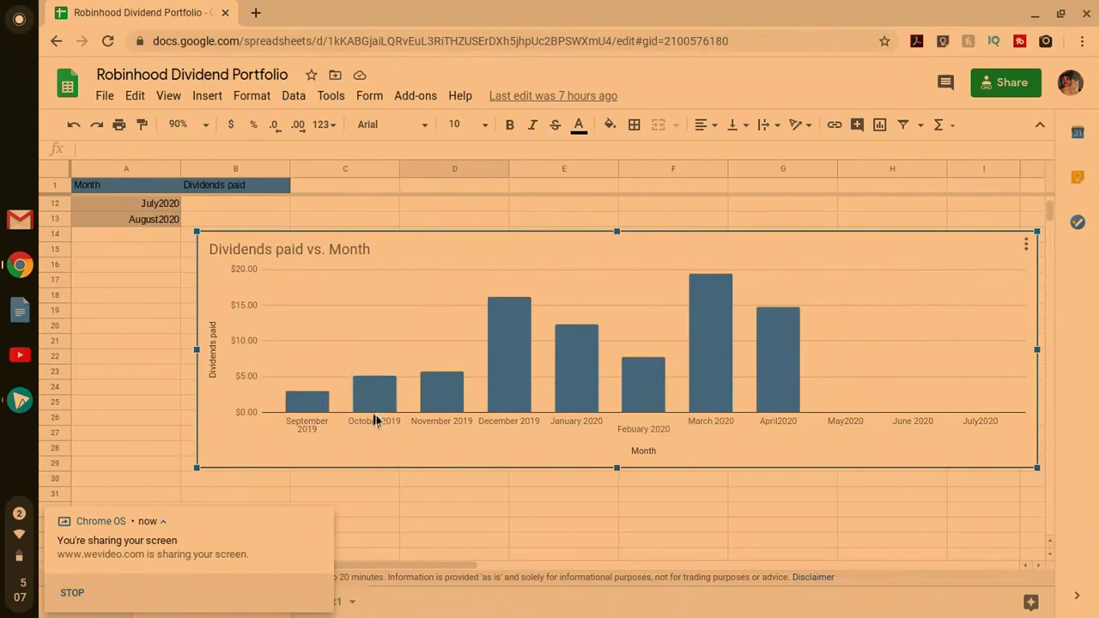
pyautogui.moveTo(385, 409)
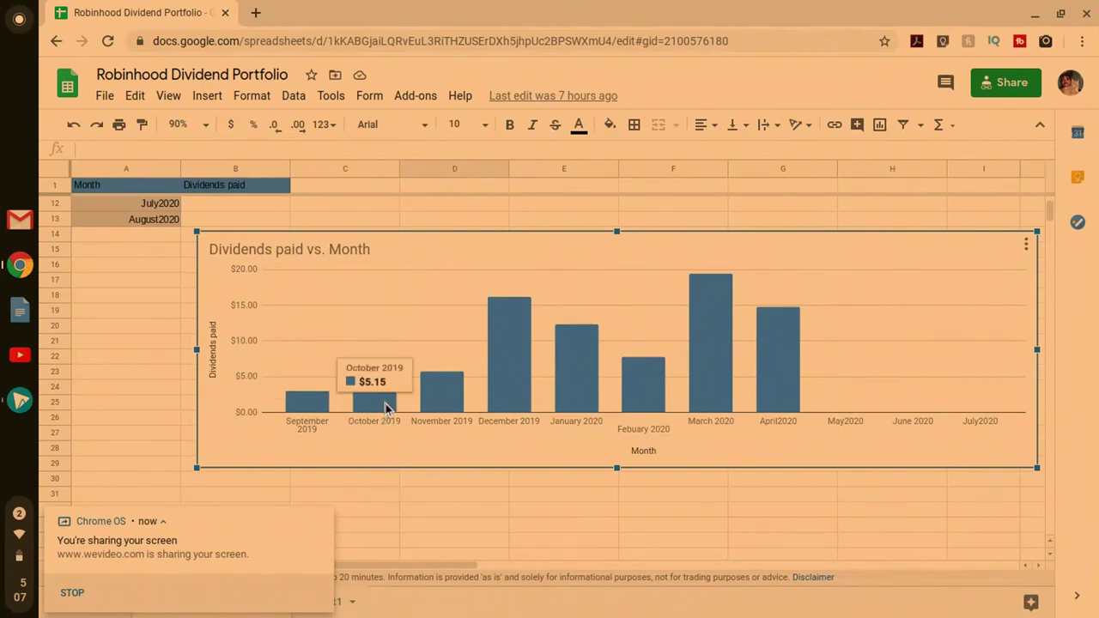
pyautogui.moveTo(447, 406)
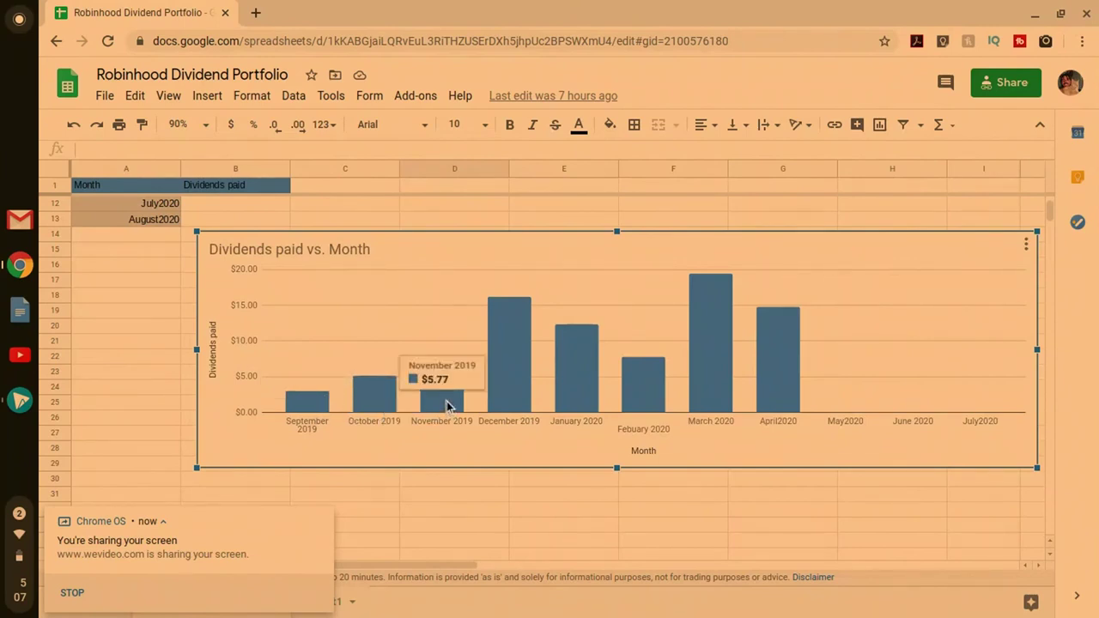
pyautogui.moveTo(508, 388)
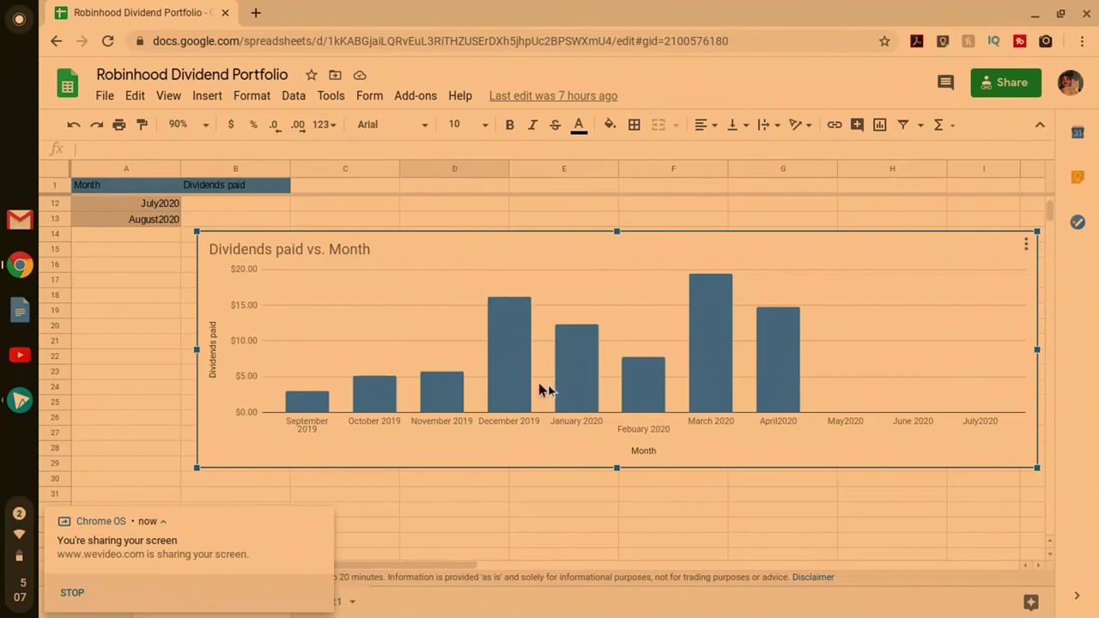
pyautogui.moveTo(579, 389)
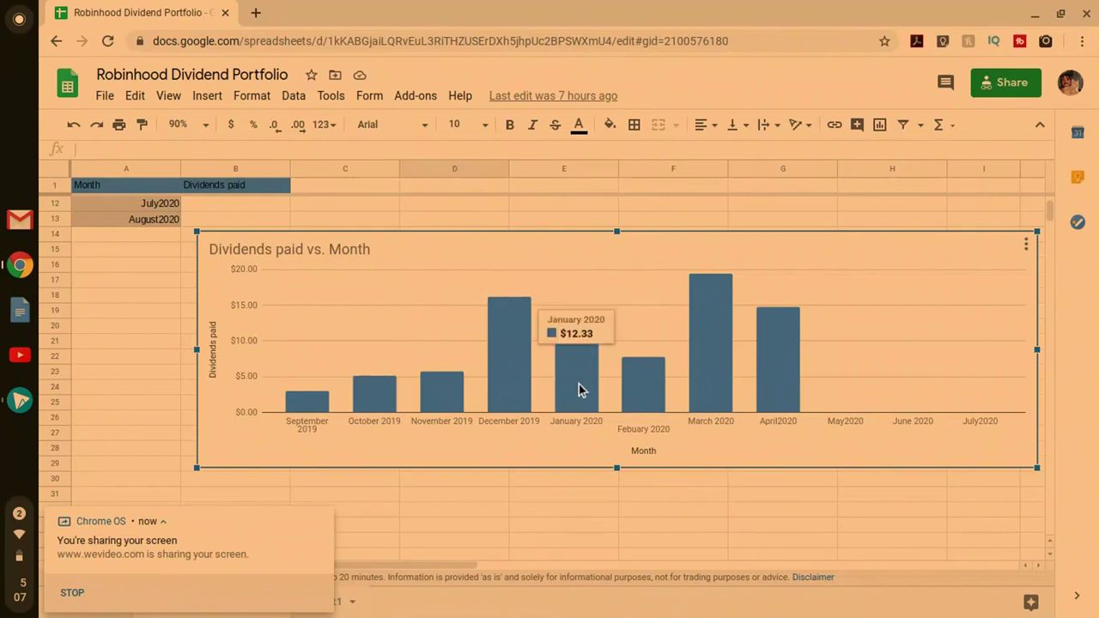
pyautogui.moveTo(657, 400)
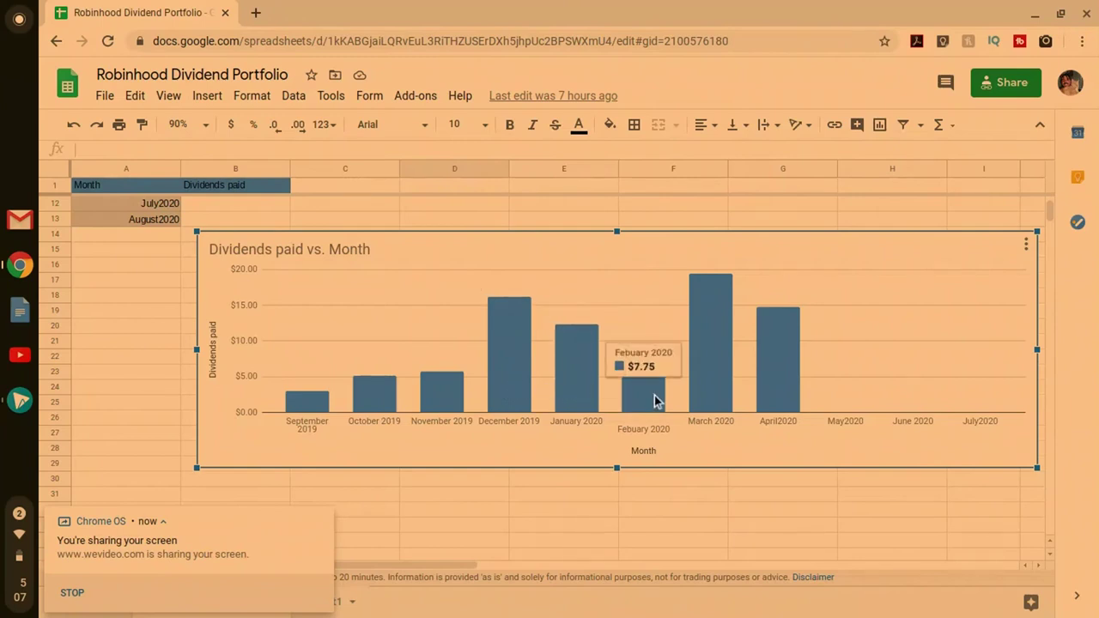
pyautogui.moveTo(714, 380)
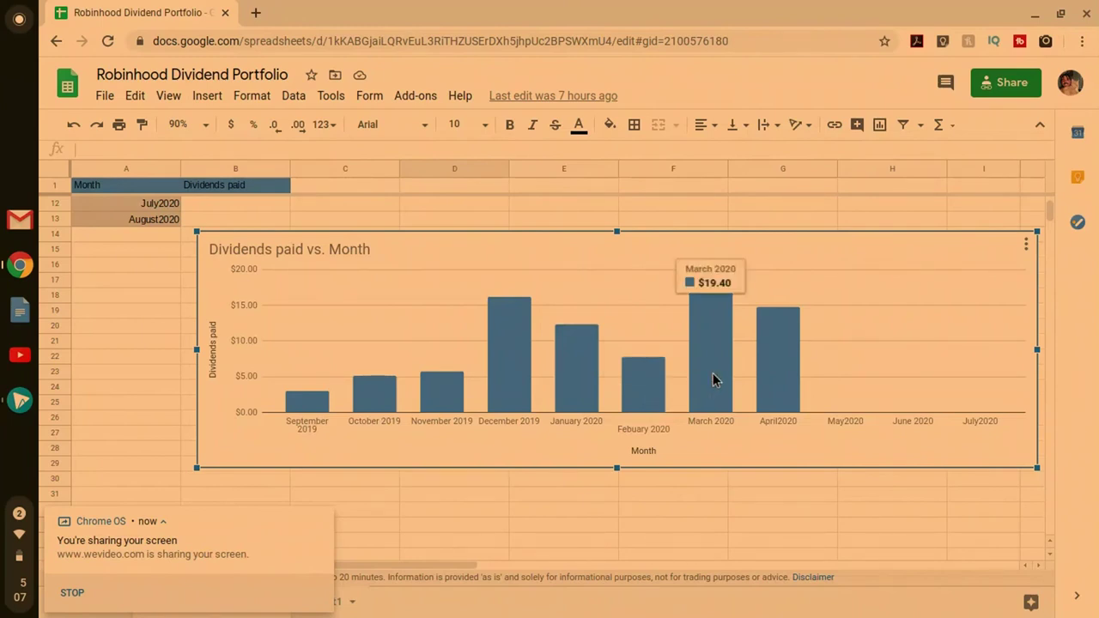
pyautogui.moveTo(769, 384)
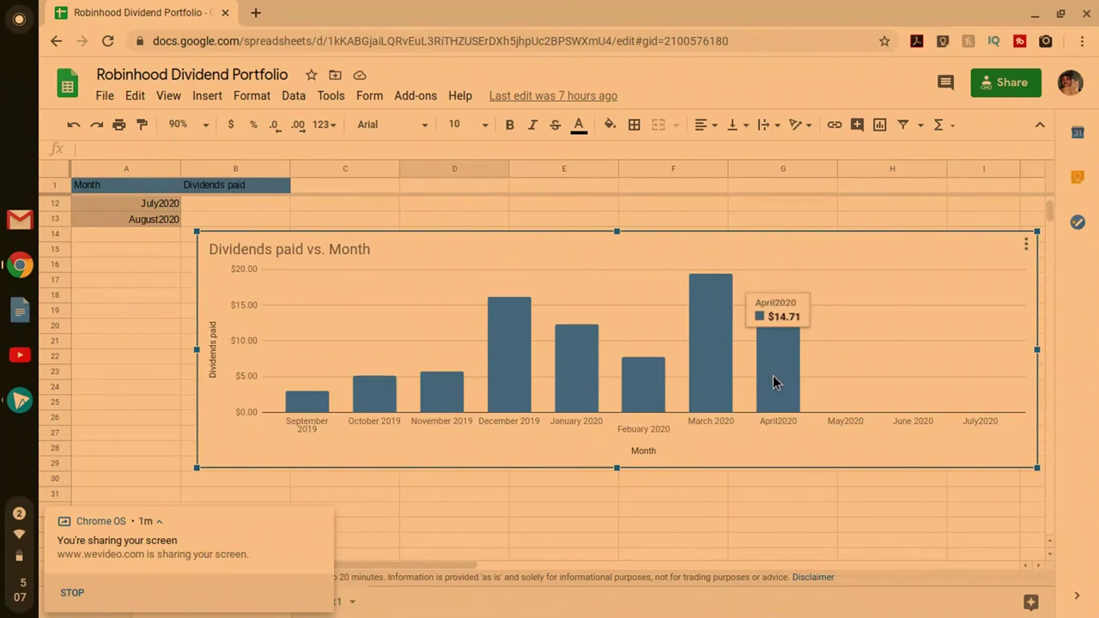
# Step: Enter $16.66 as the dividends paid for May 2020
pyautogui.scroll(2, 348, 306)
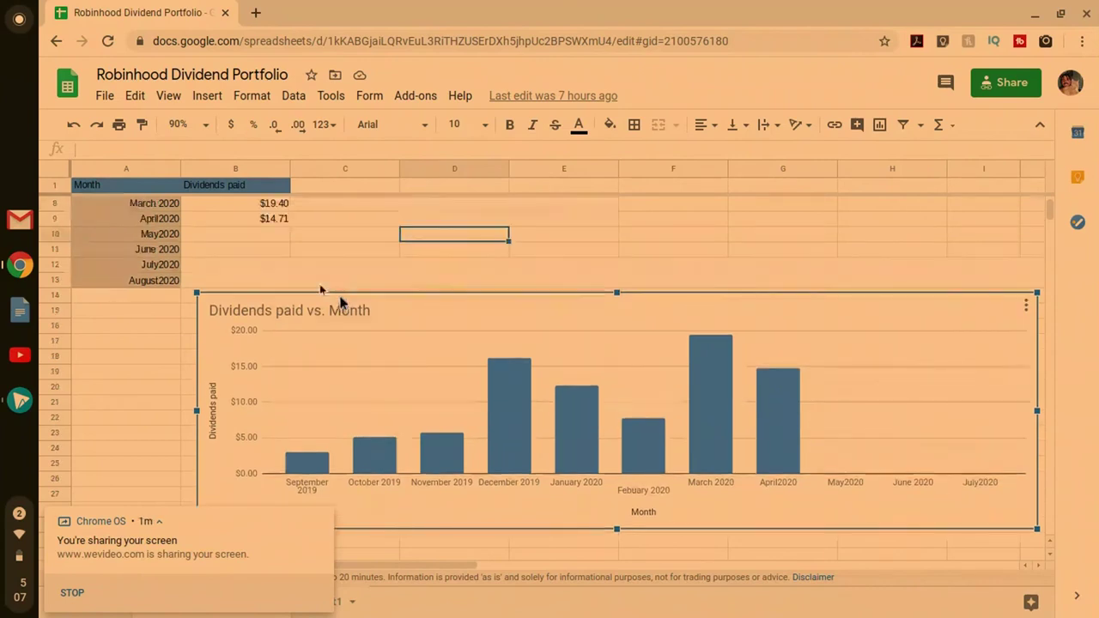
pyautogui.click(264, 240)
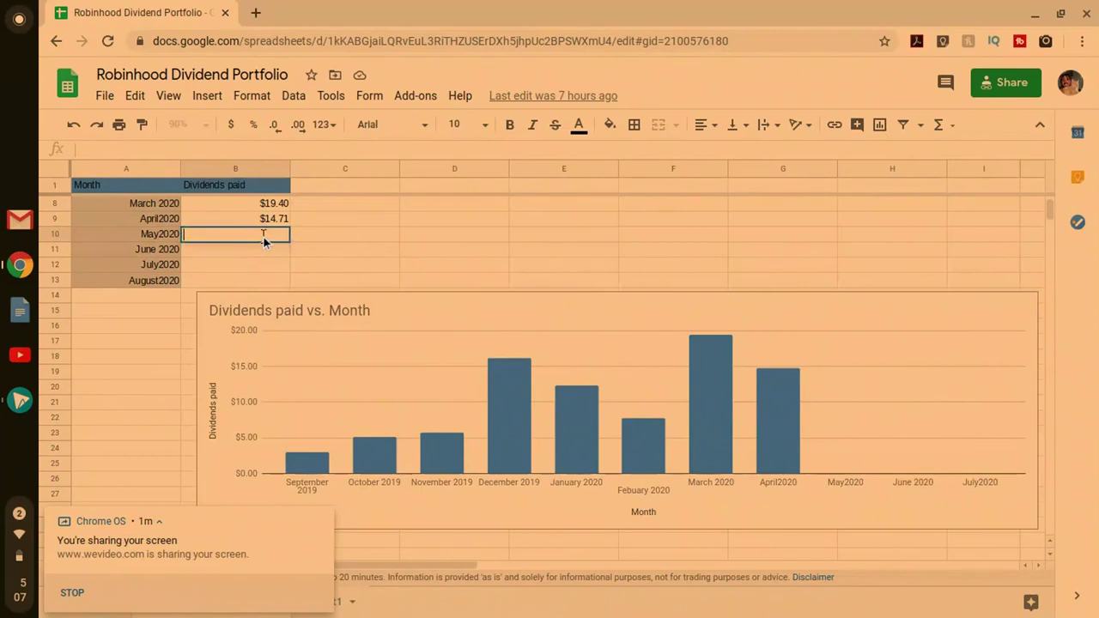
pyautogui.write('$16.66')
pyautogui.press('Return')
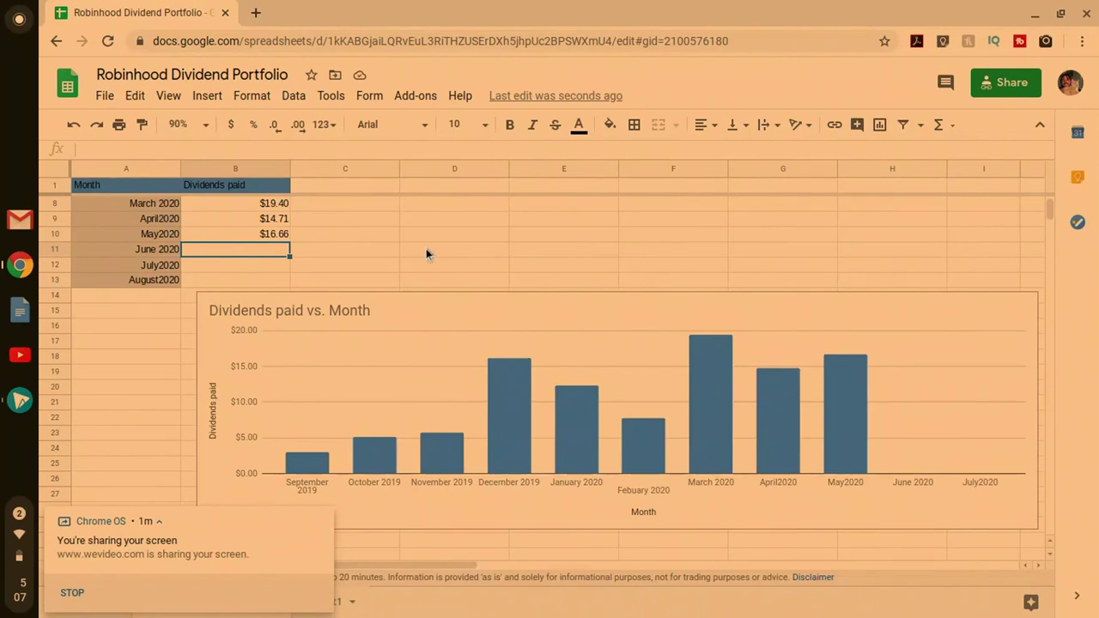
# Step: Switch to the portfolio holdings sheet and review the Overall and Sectors pie charts and the holdings table
pyautogui.scroll(-1, 419, 248)
pyautogui.click(431, 527)
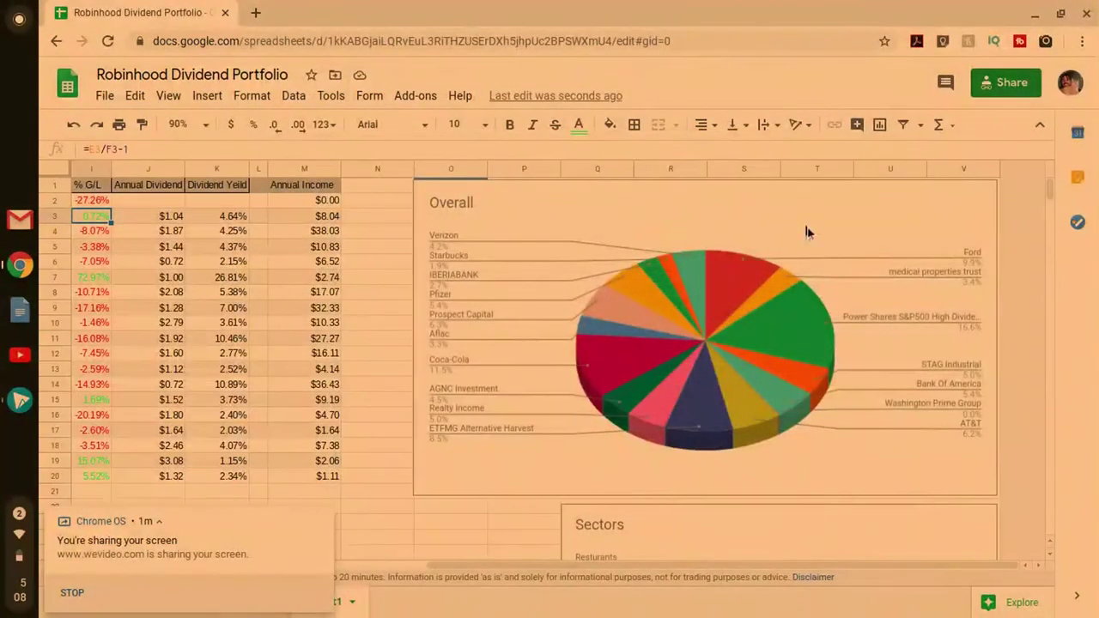
pyautogui.scroll(-5, 768, 358)
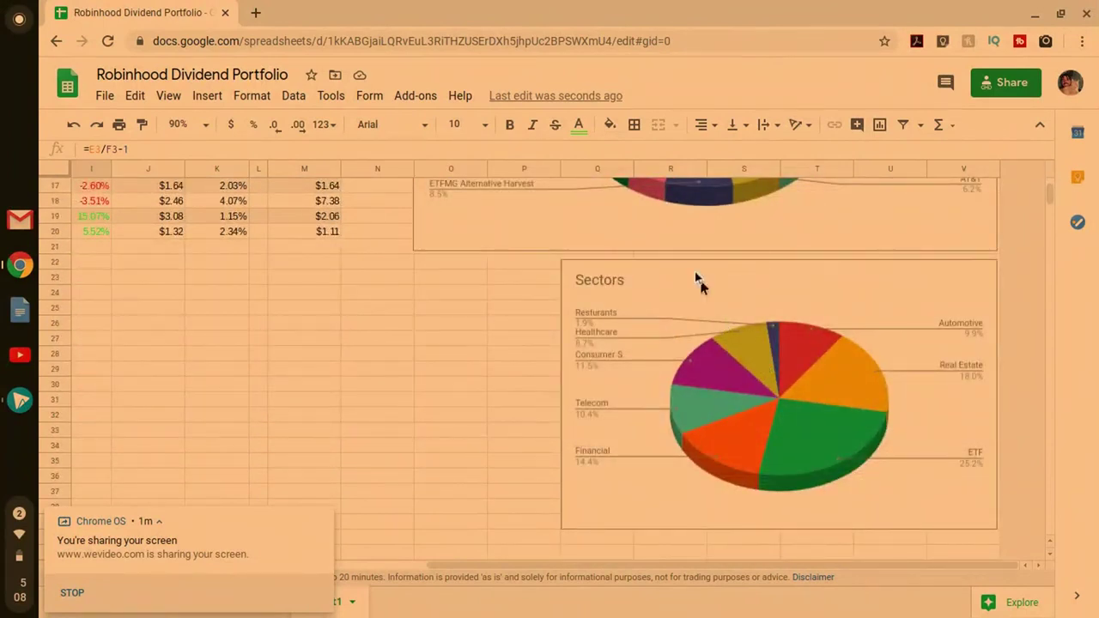
pyautogui.scroll(5, 831, 443)
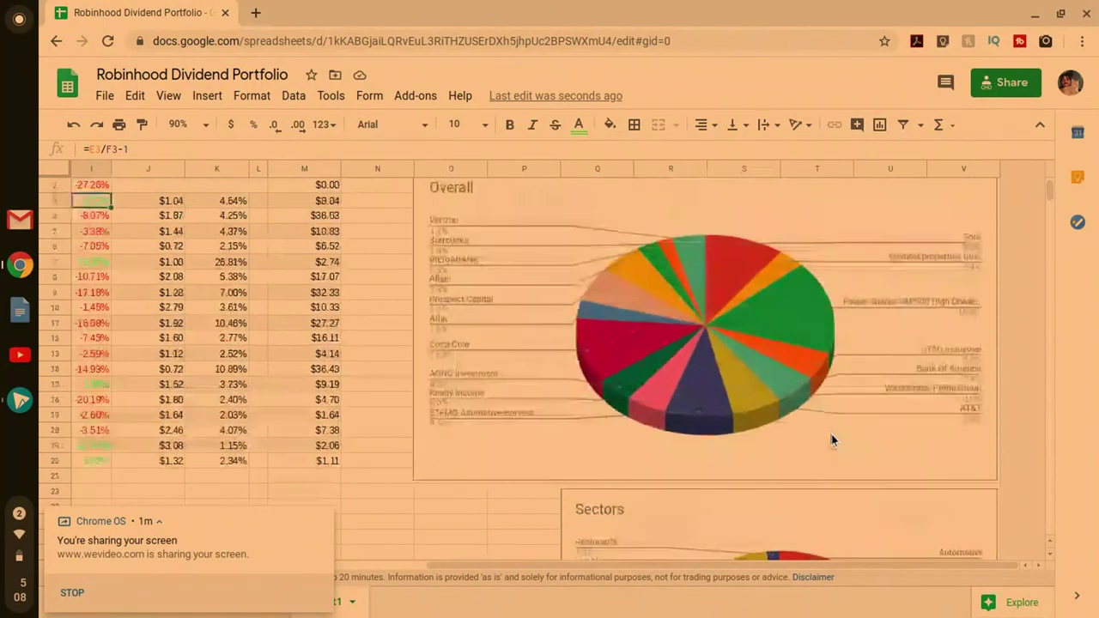
pyautogui.scroll(1, 830, 440)
pyautogui.hscroll(-5, 830, 441)
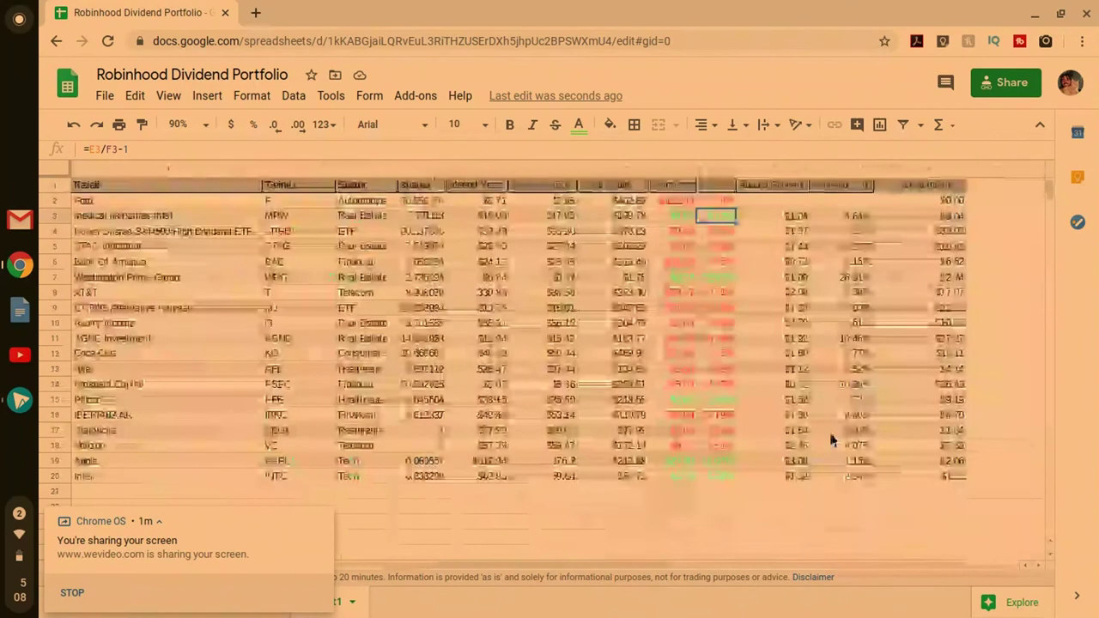
# Step: Clear the row 3 holding's stock name, ticker, sector, shares, average price, annual dividend and dividend yield, keeping its formulas
pyautogui.click(183, 218)
pyautogui.press('Delete')
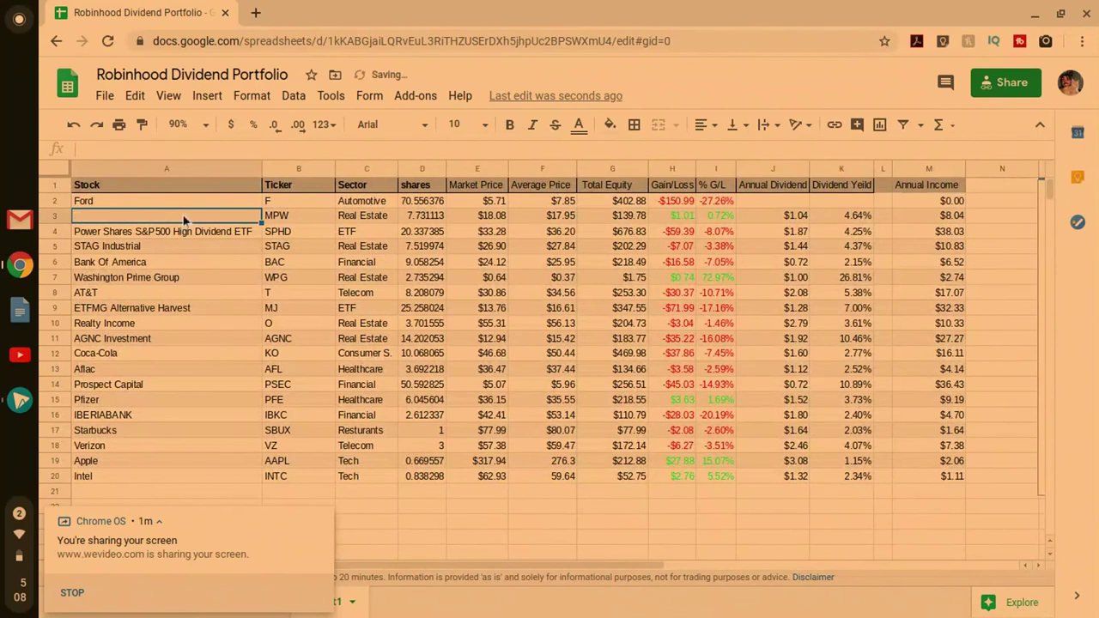
pyautogui.click(299, 215)
pyautogui.press('Delete')
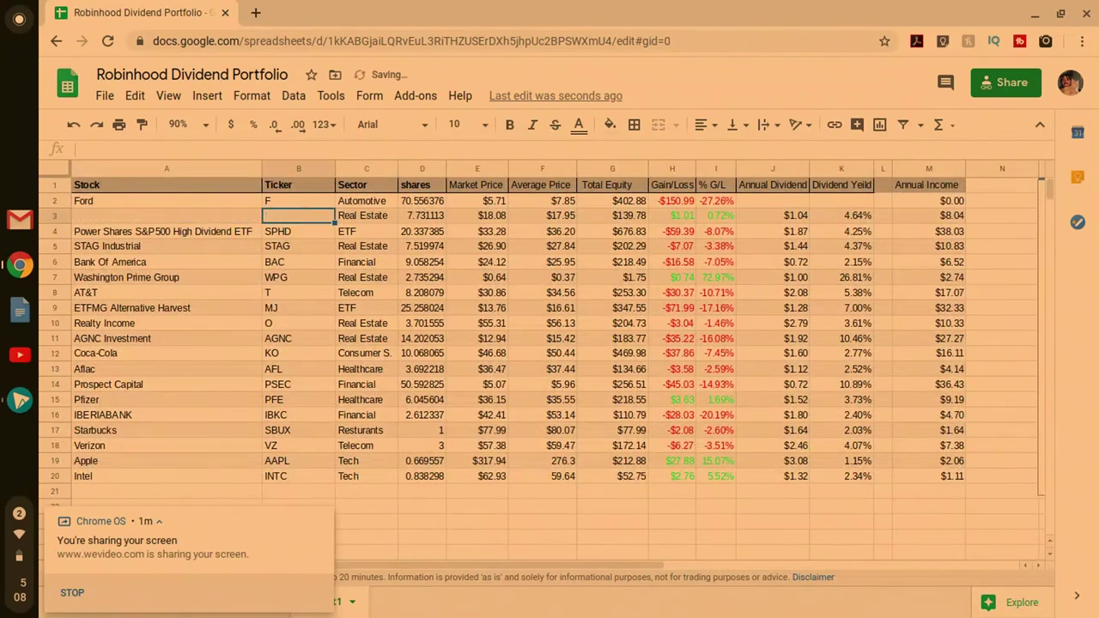
pyautogui.click(368, 220)
pyautogui.press('Delete')
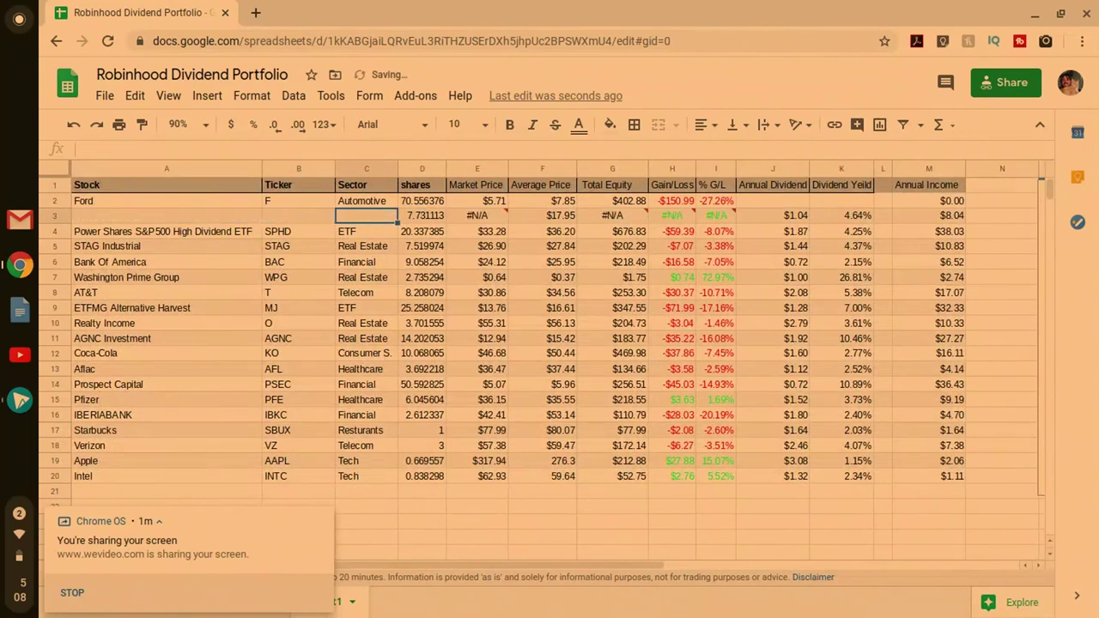
pyautogui.click(419, 218)
pyautogui.press('Delete')
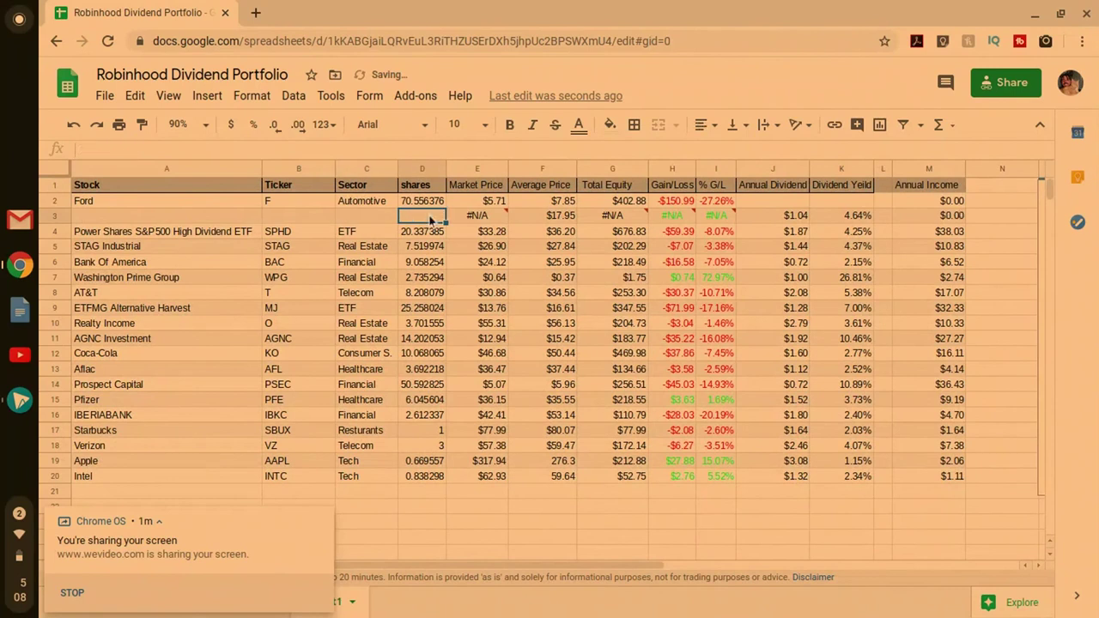
# Step: Enter Raytheon Technologies as the stock name and RTX as the ticker in row 3
pyautogui.click(228, 217)
pyautogui.click(309, 217)
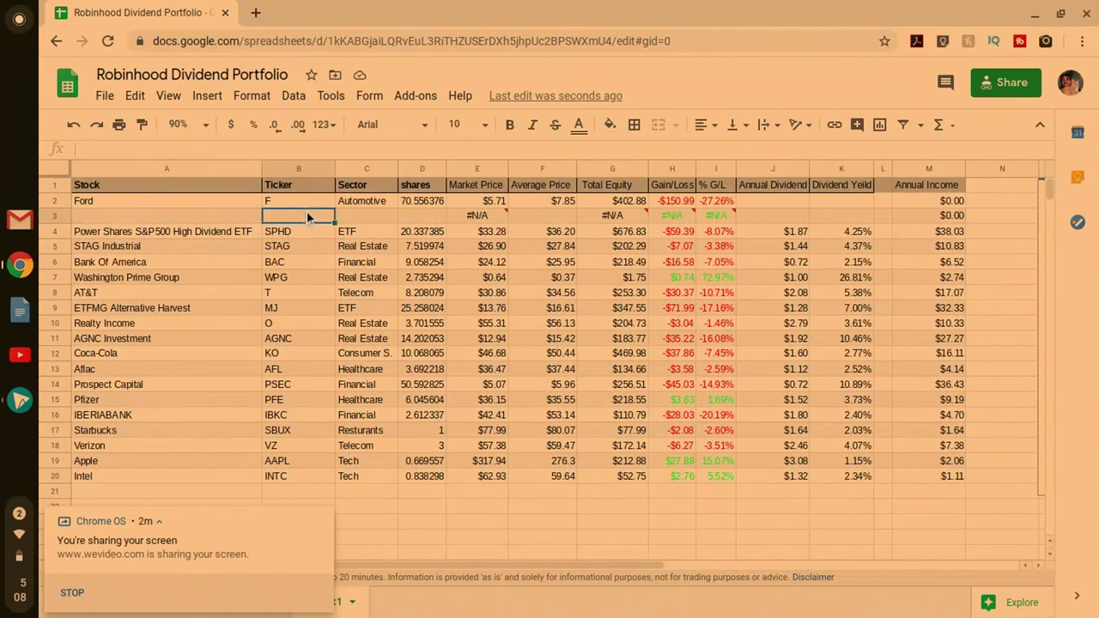
pyautogui.write('RTX')
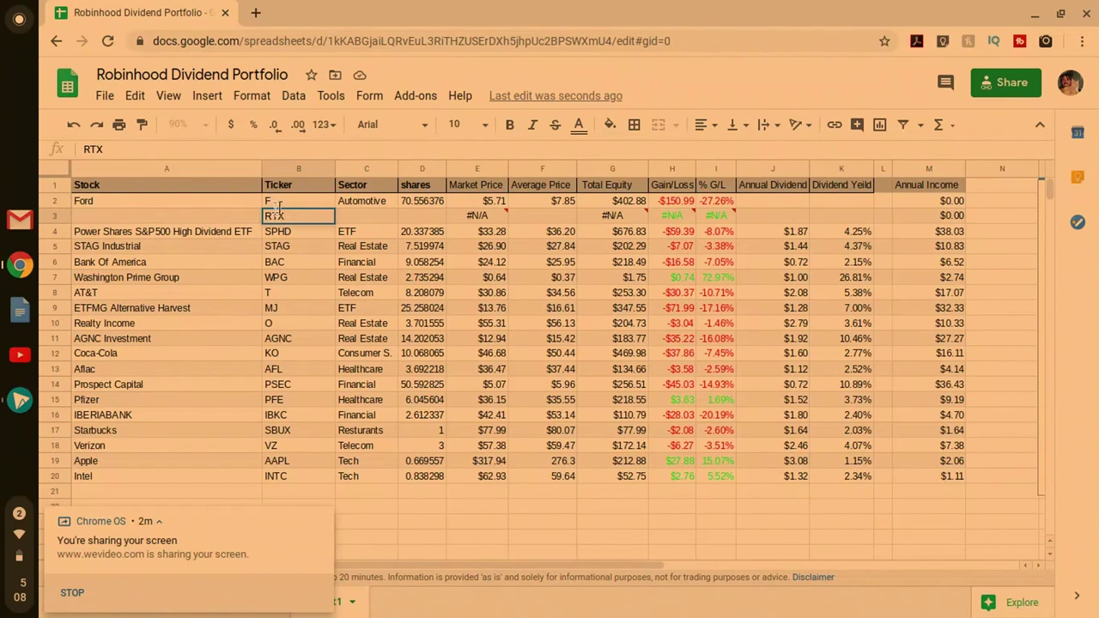
pyautogui.click(232, 215)
pyautogui.write('Raytheon Techno')
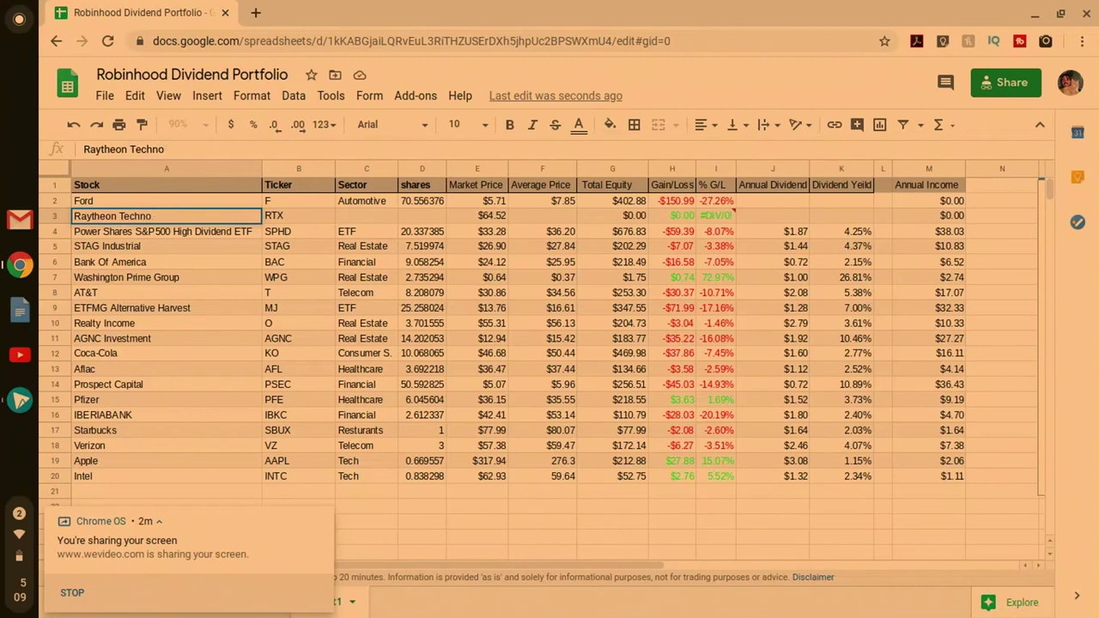
pyautogui.write('logiw')
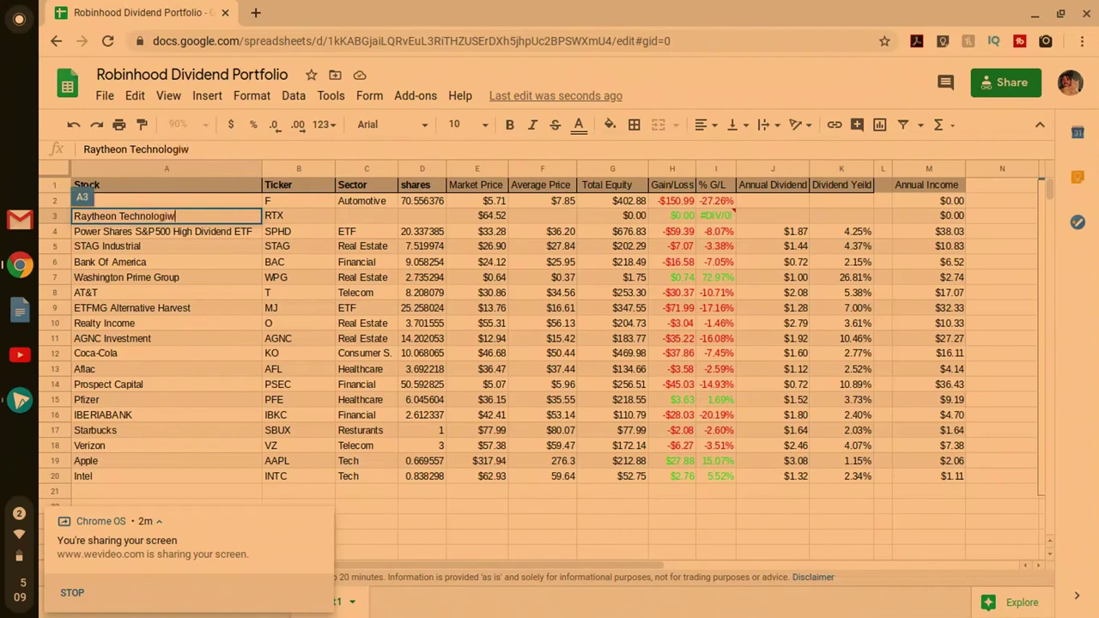
pyautogui.press('BackSpace')
pyautogui.write('es')
pyautogui.click(349, 219)
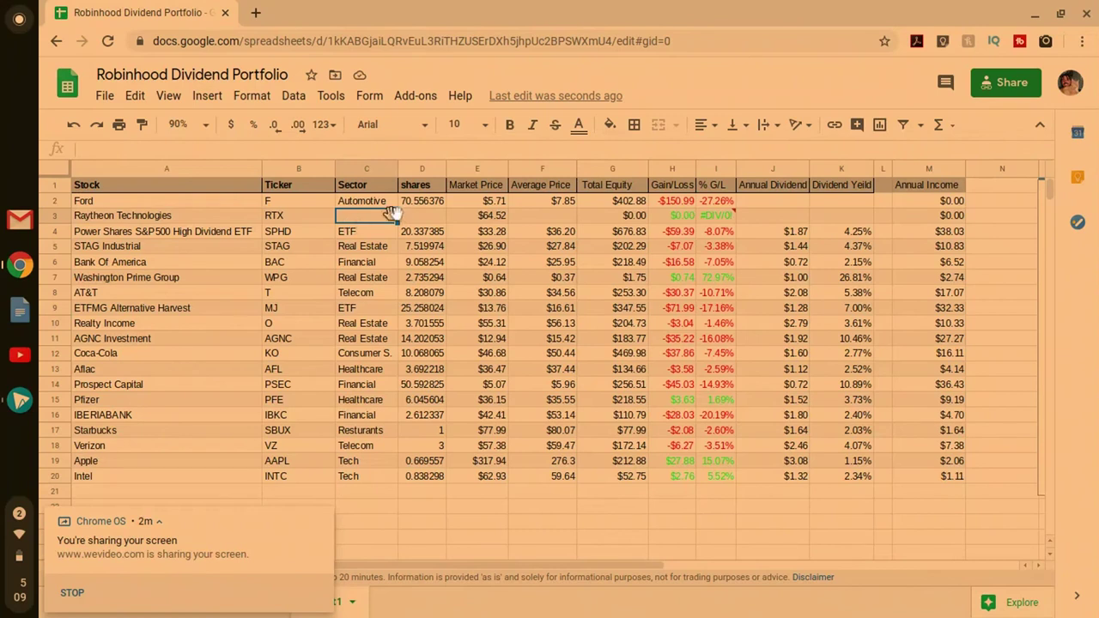
# Step: Set the Raytheon Technologies holding to 3.270636 shares with an average price of $59.33
pyautogui.click(416, 221)
pyautogui.write('3')
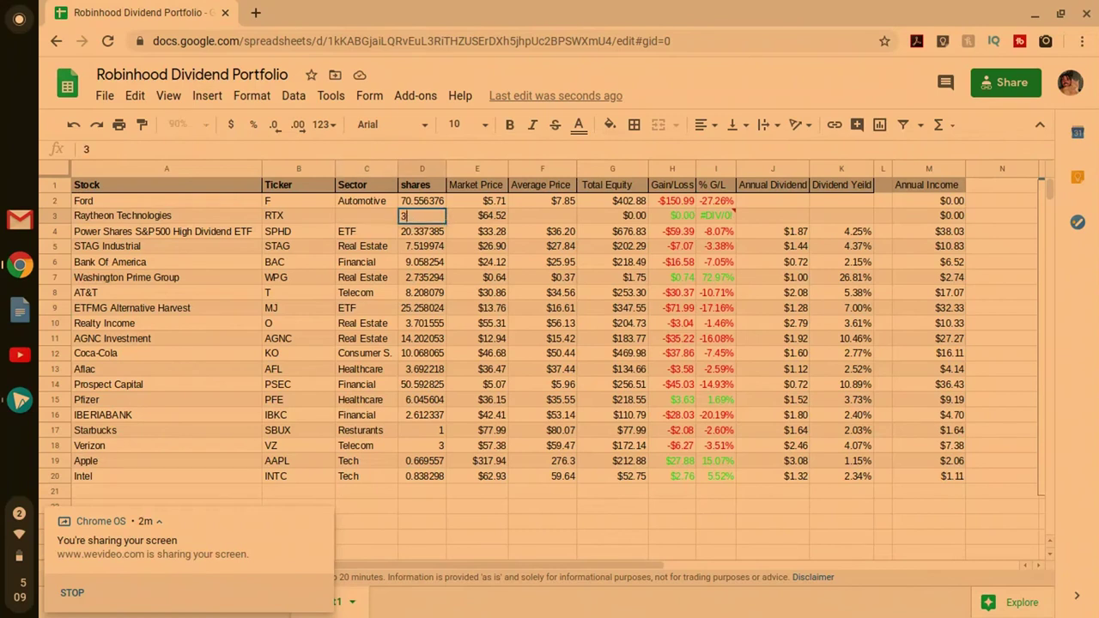
pyautogui.write('.270636')
pyautogui.click(534, 222)
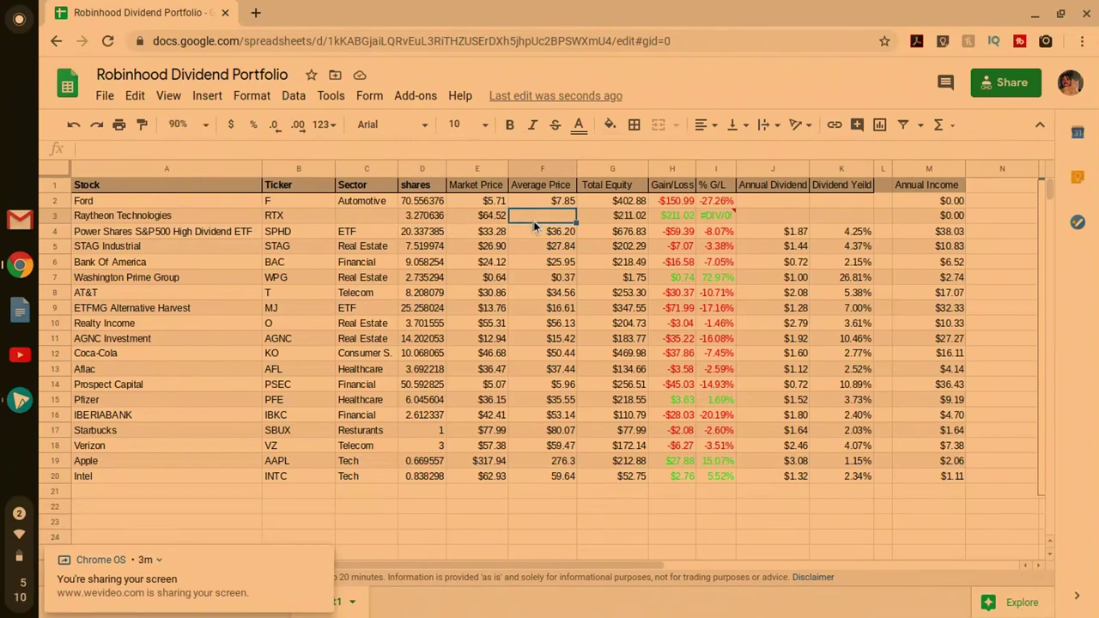
pyautogui.write('$59.')
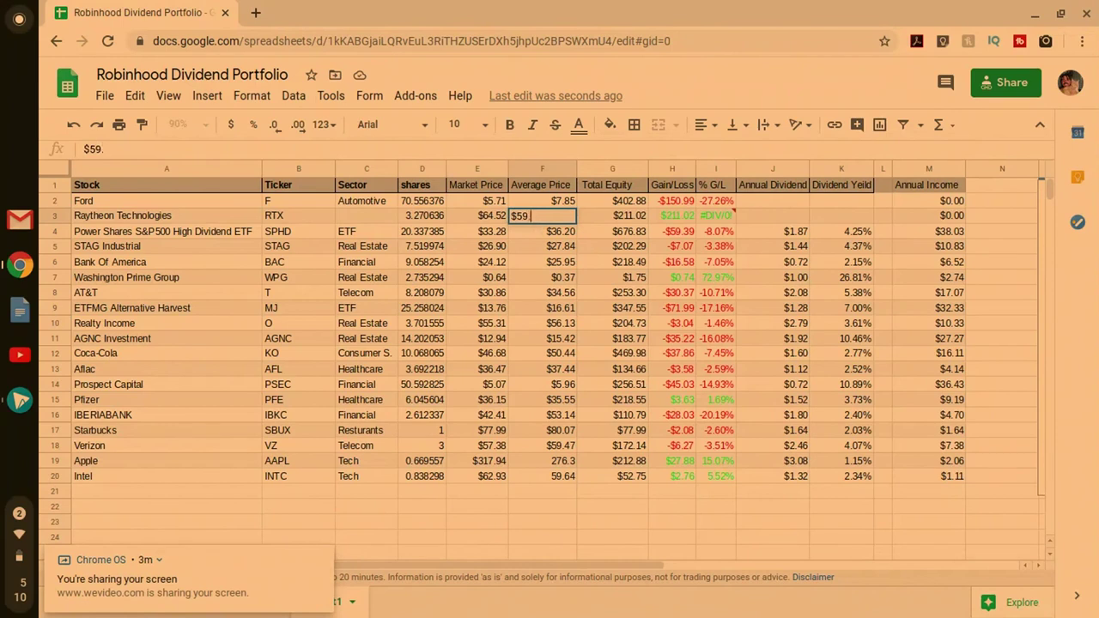
pyautogui.write('33')
pyautogui.click(719, 232)
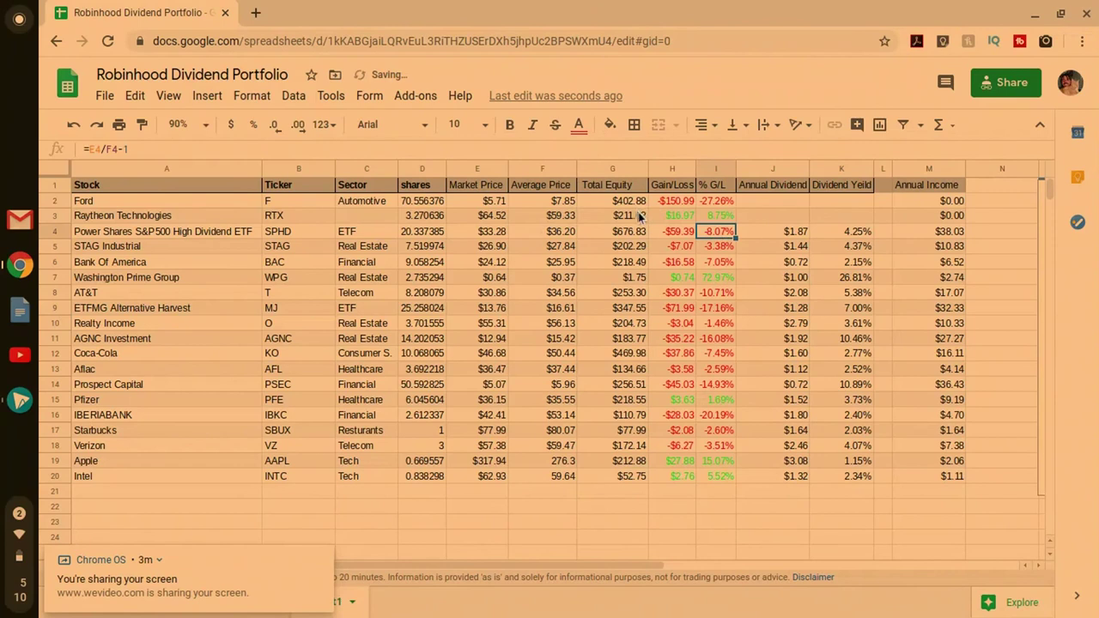
pyautogui.click(734, 216)
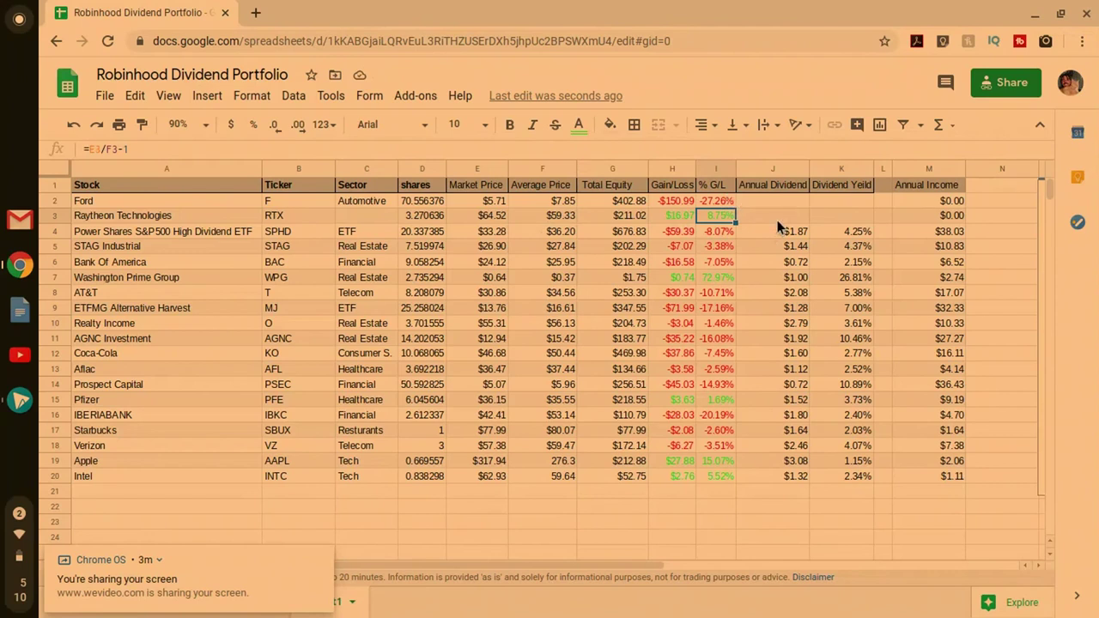
# Step: Enter a dividend yield of 2.95% and an annual dividend of $1.90 for Raytheon Technologies
pyautogui.click(836, 215)
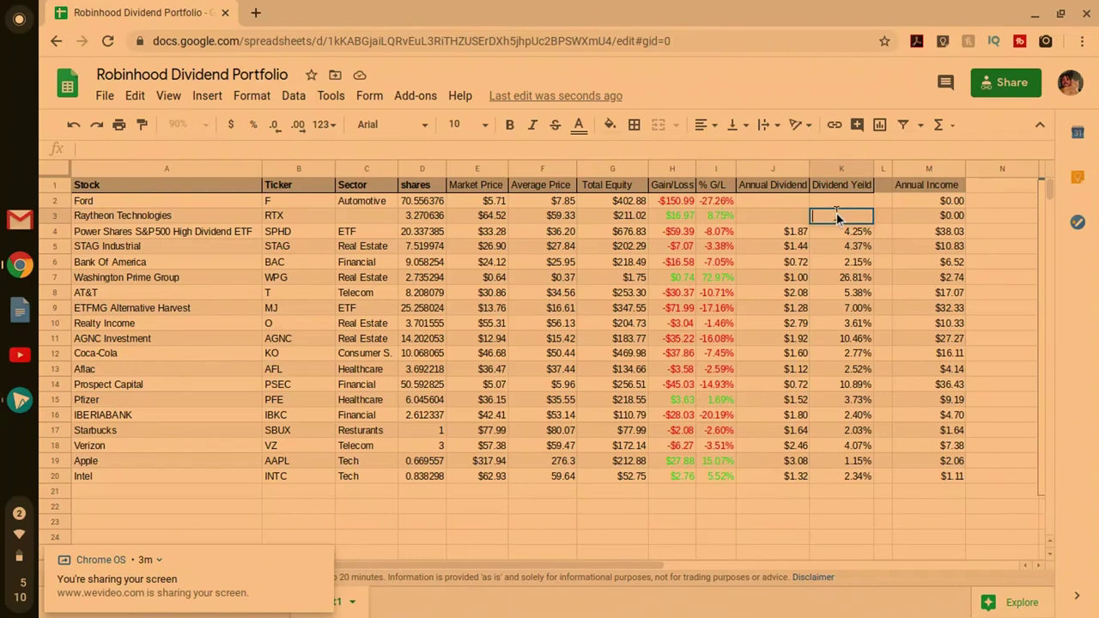
pyautogui.write('2.945')
pyautogui.click(786, 216)
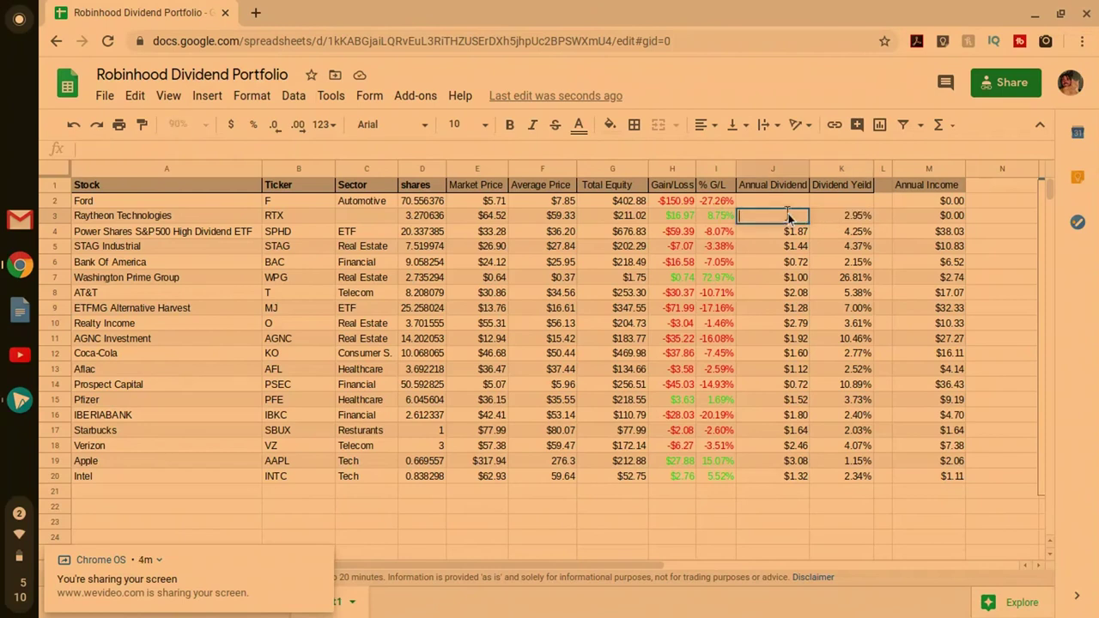
pyautogui.write('$1.90')
pyautogui.click(927, 506)
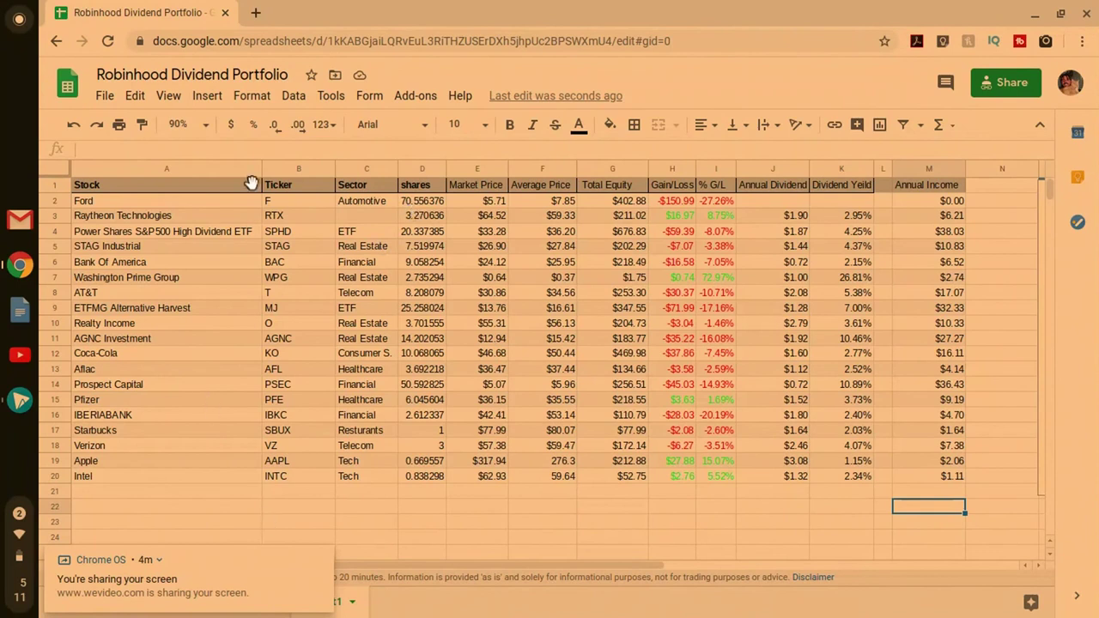
# Step: Review the updated overall allocation and Sectors pie charts, then return to the start of the holdings table
pyautogui.scroll(-5, 415, 328)
pyautogui.scroll(5, 415, 328)
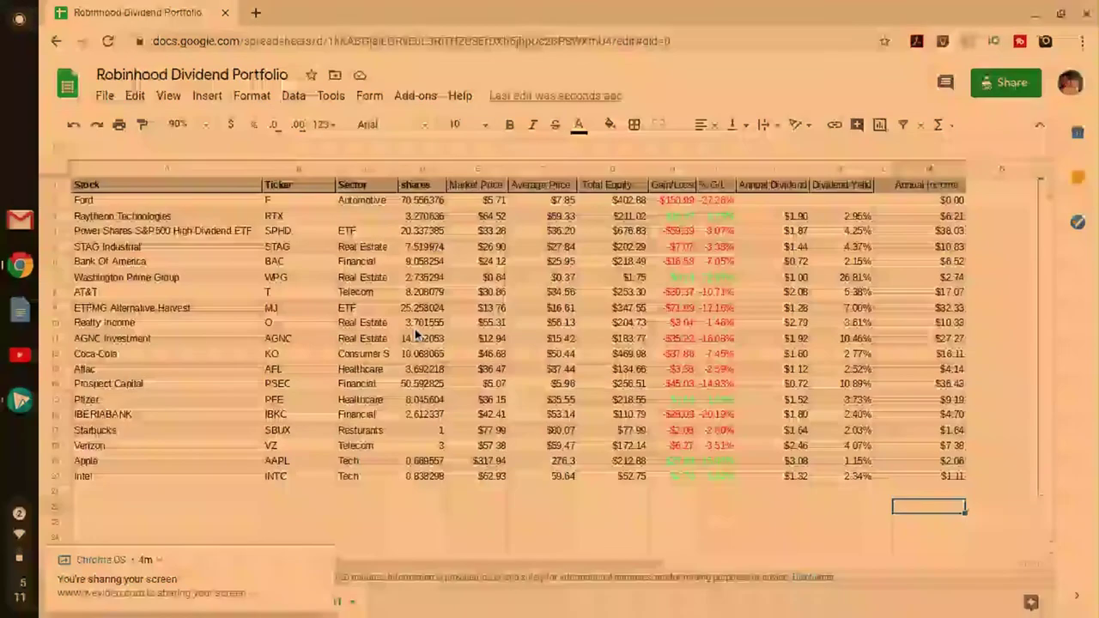
pyautogui.hscroll(10, 414, 333)
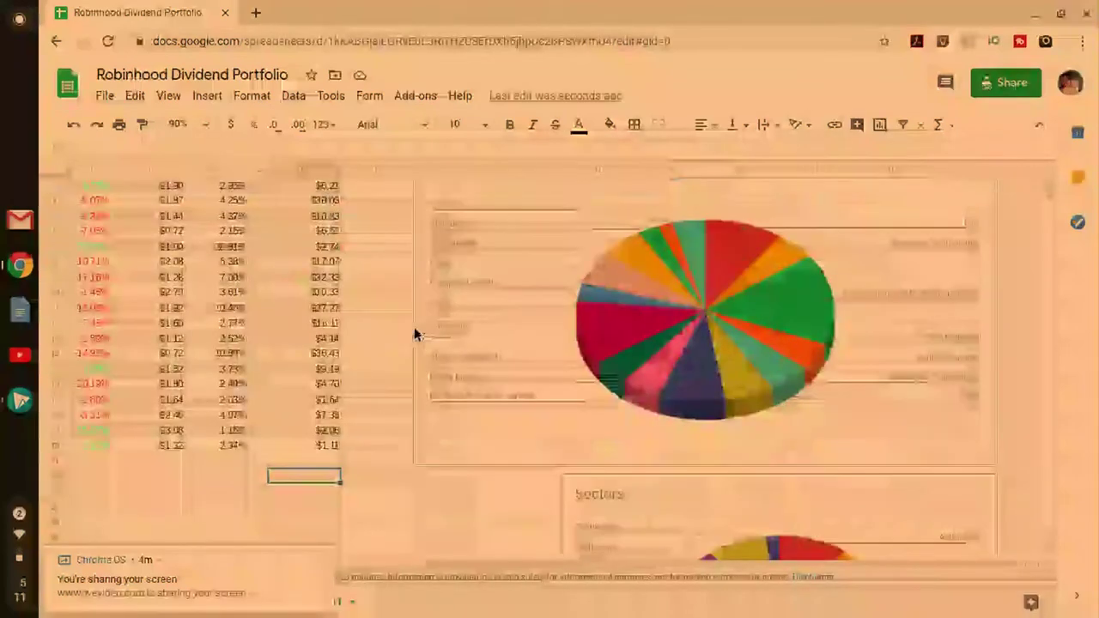
pyautogui.click(406, 325)
pyautogui.scroll(-1, 406, 326)
pyautogui.scroll(-5, 406, 327)
pyautogui.scroll(5, 406, 326)
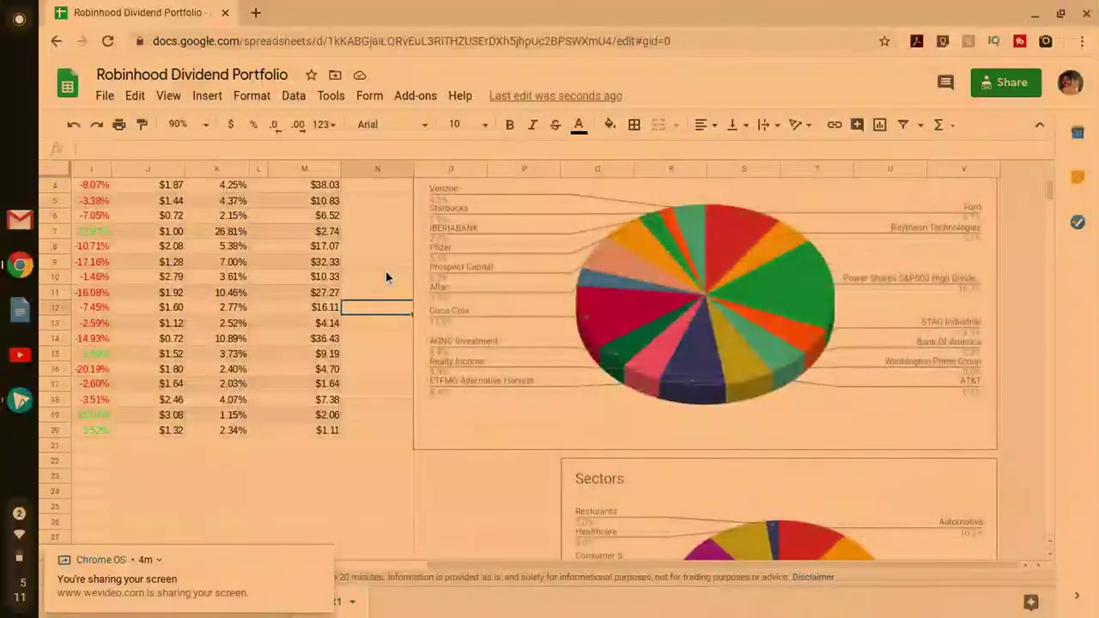
pyautogui.scroll(-4, 385, 276)
pyautogui.hscroll(-10, 107, 350)
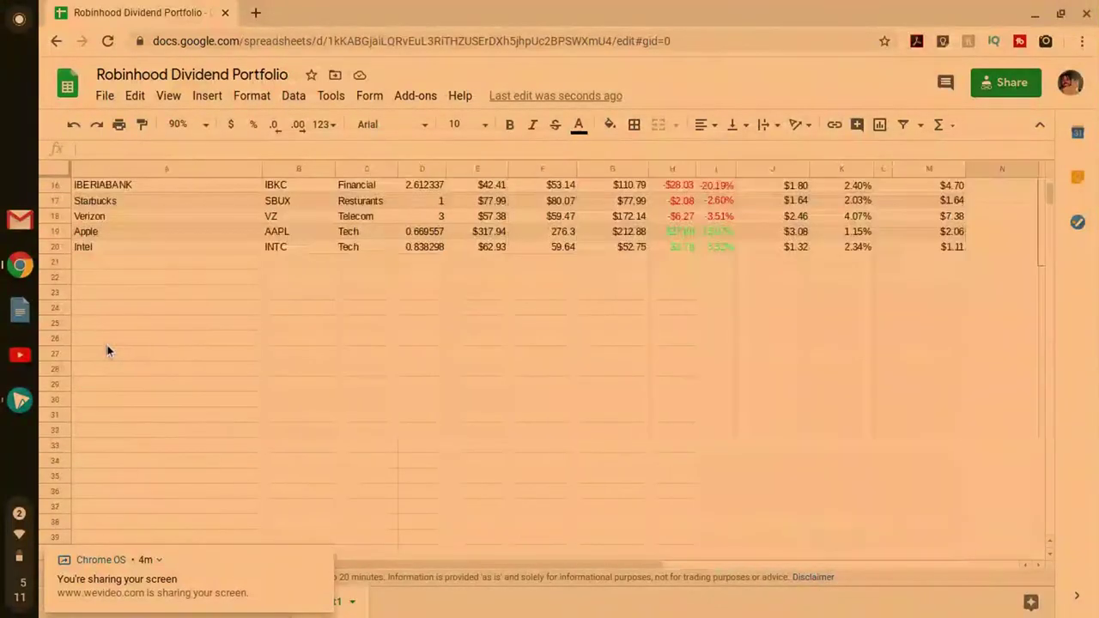
pyautogui.scroll(5, 107, 350)
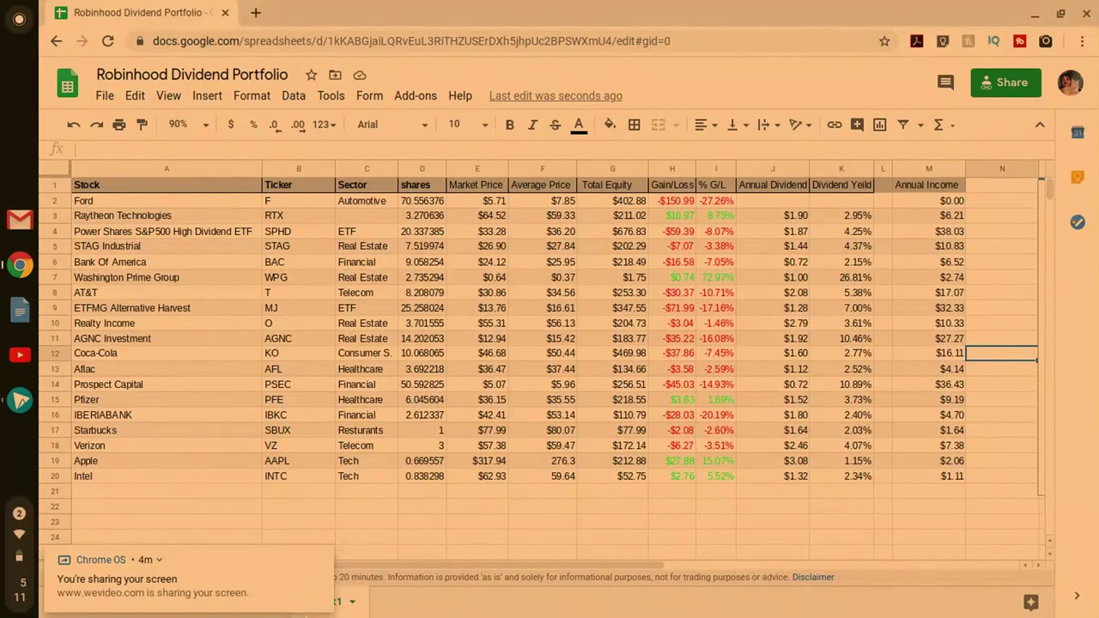
# Step: Switch to the Form Responses 1 sheet and review the monthly dividends table and the Dividends paid vs. Month chart
pyautogui.click(322, 558)
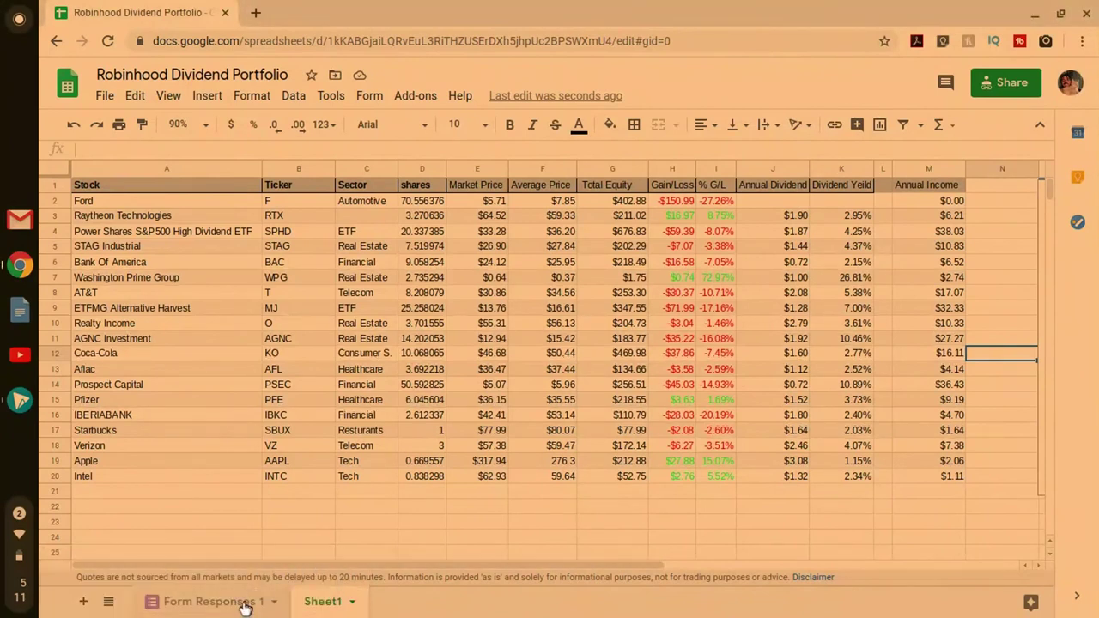
pyautogui.click(213, 602)
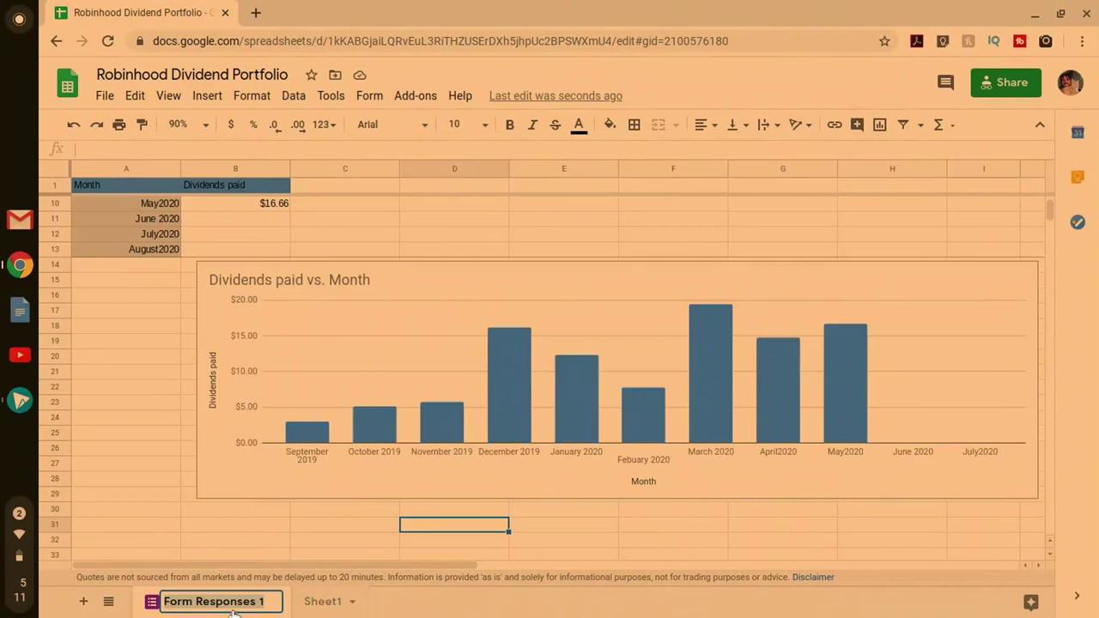
pyautogui.click(181, 354)
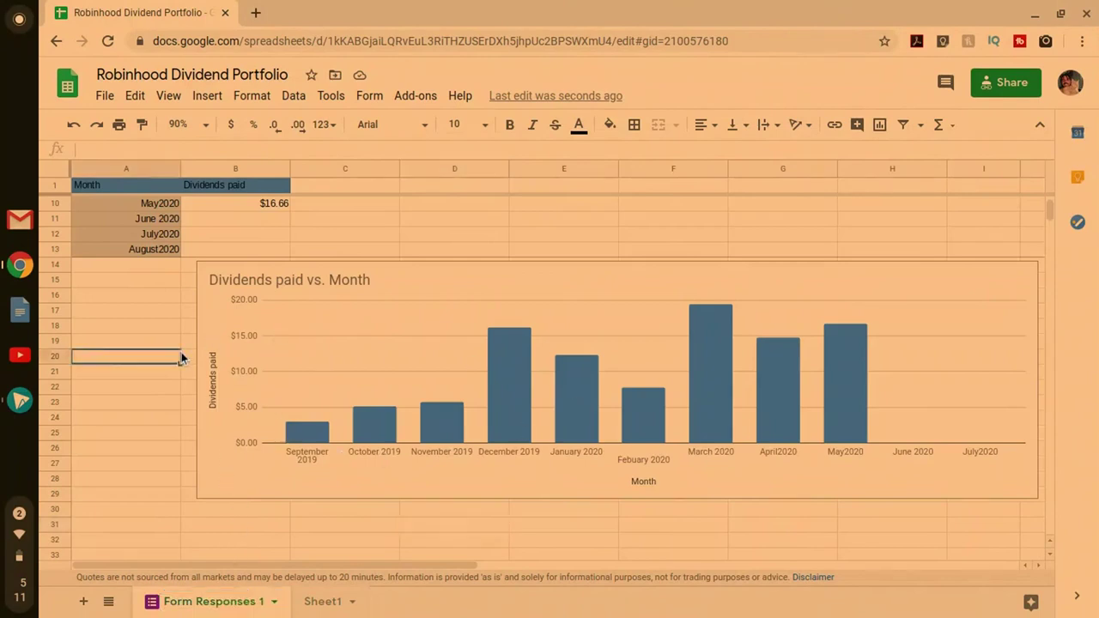
pyautogui.scroll(3, 181, 358)
pyautogui.scroll(-4, 181, 351)
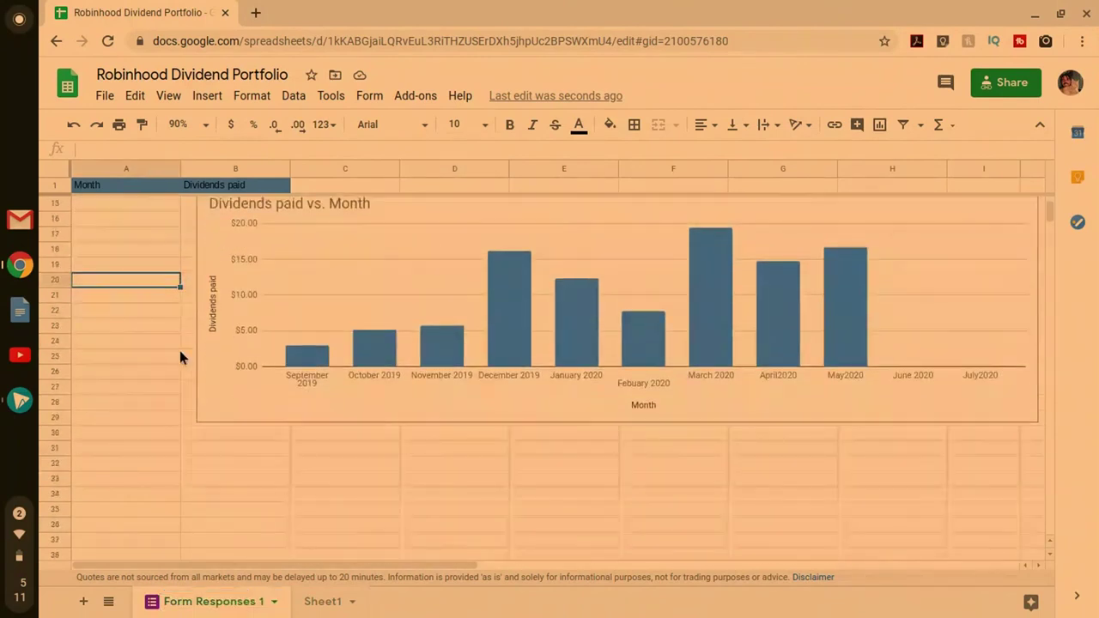
pyautogui.scroll(3, 179, 350)
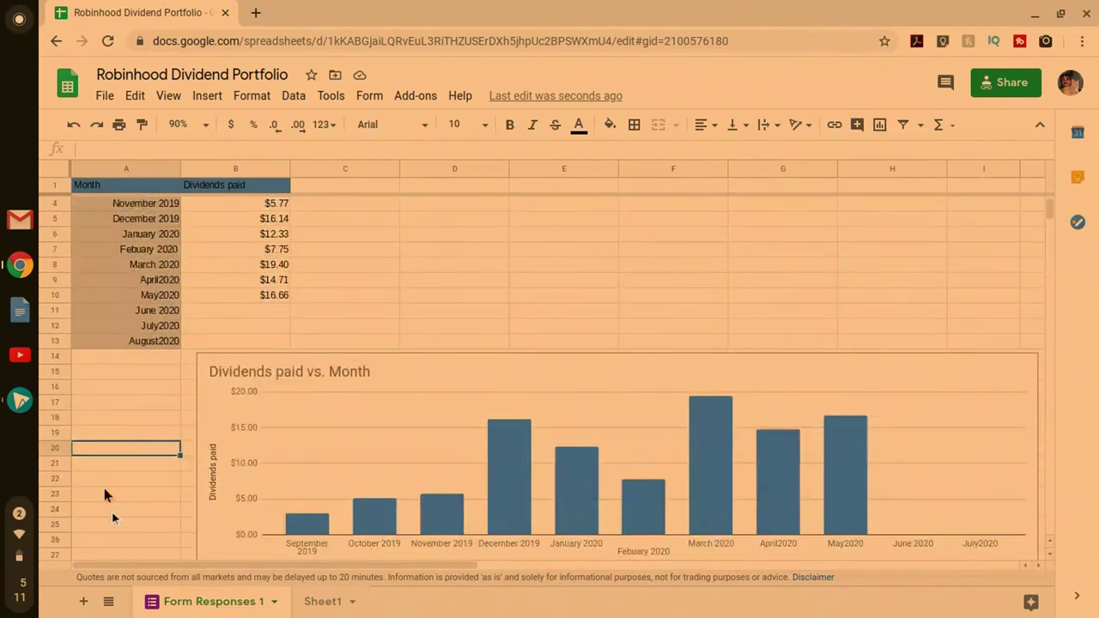
pyautogui.click(24, 523)
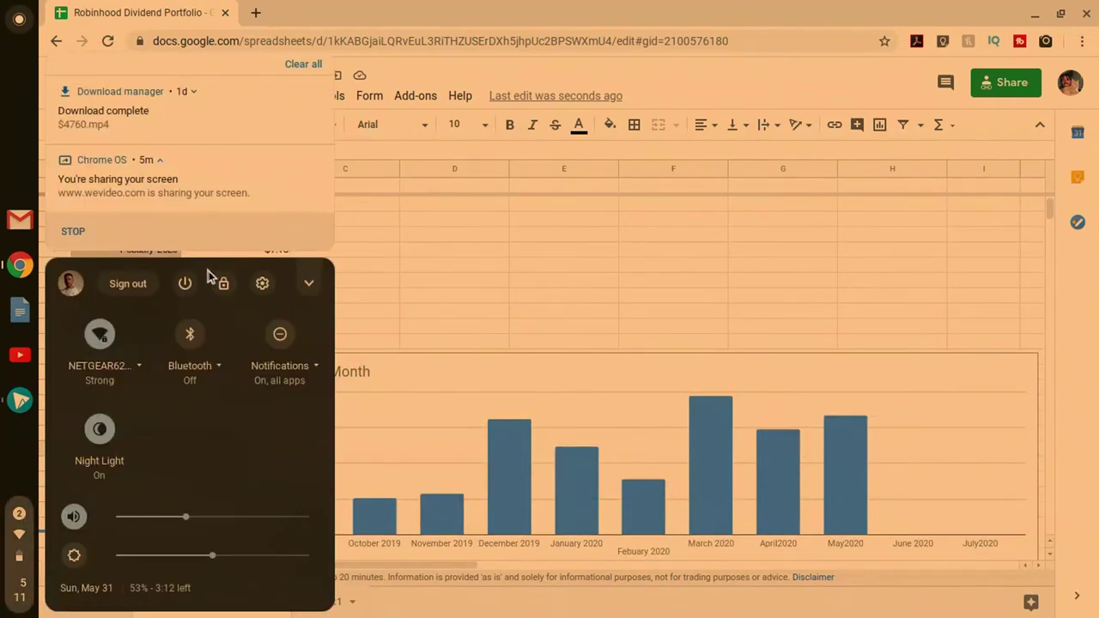